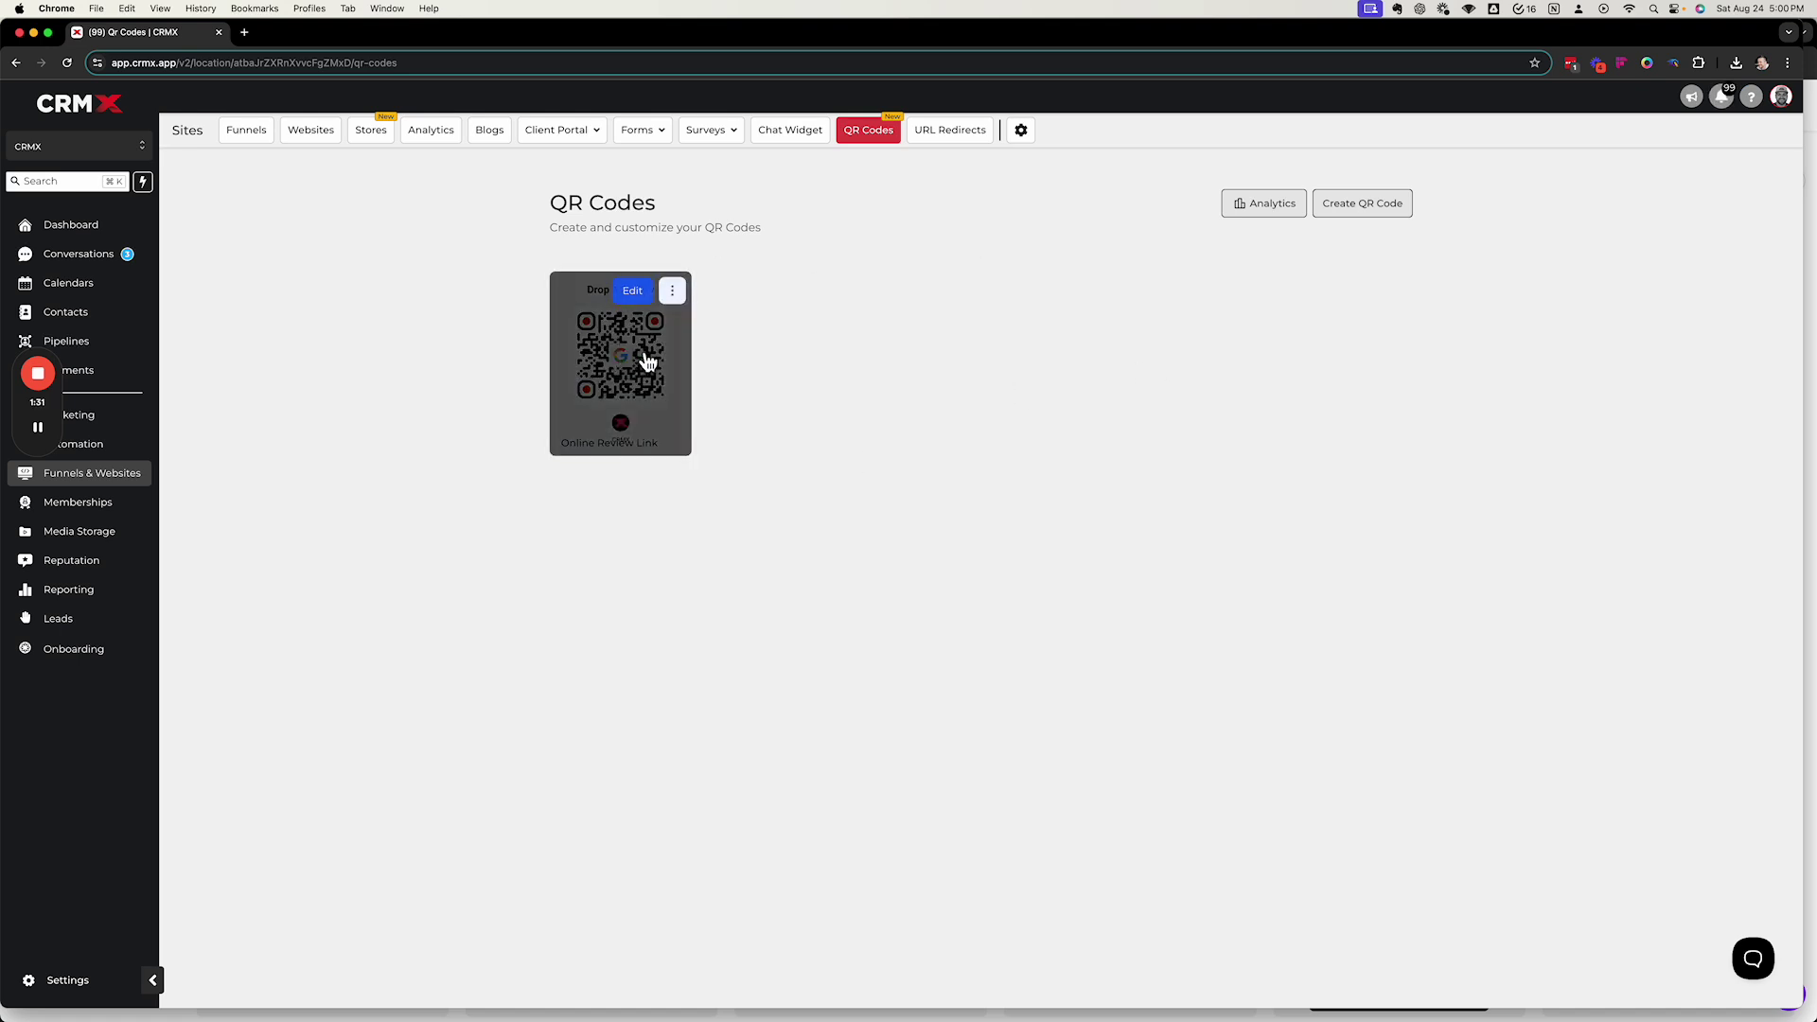
Step: Open the review QR code for editing and expand its review profile settings
left_click(621, 397)
left_click(662, 294)
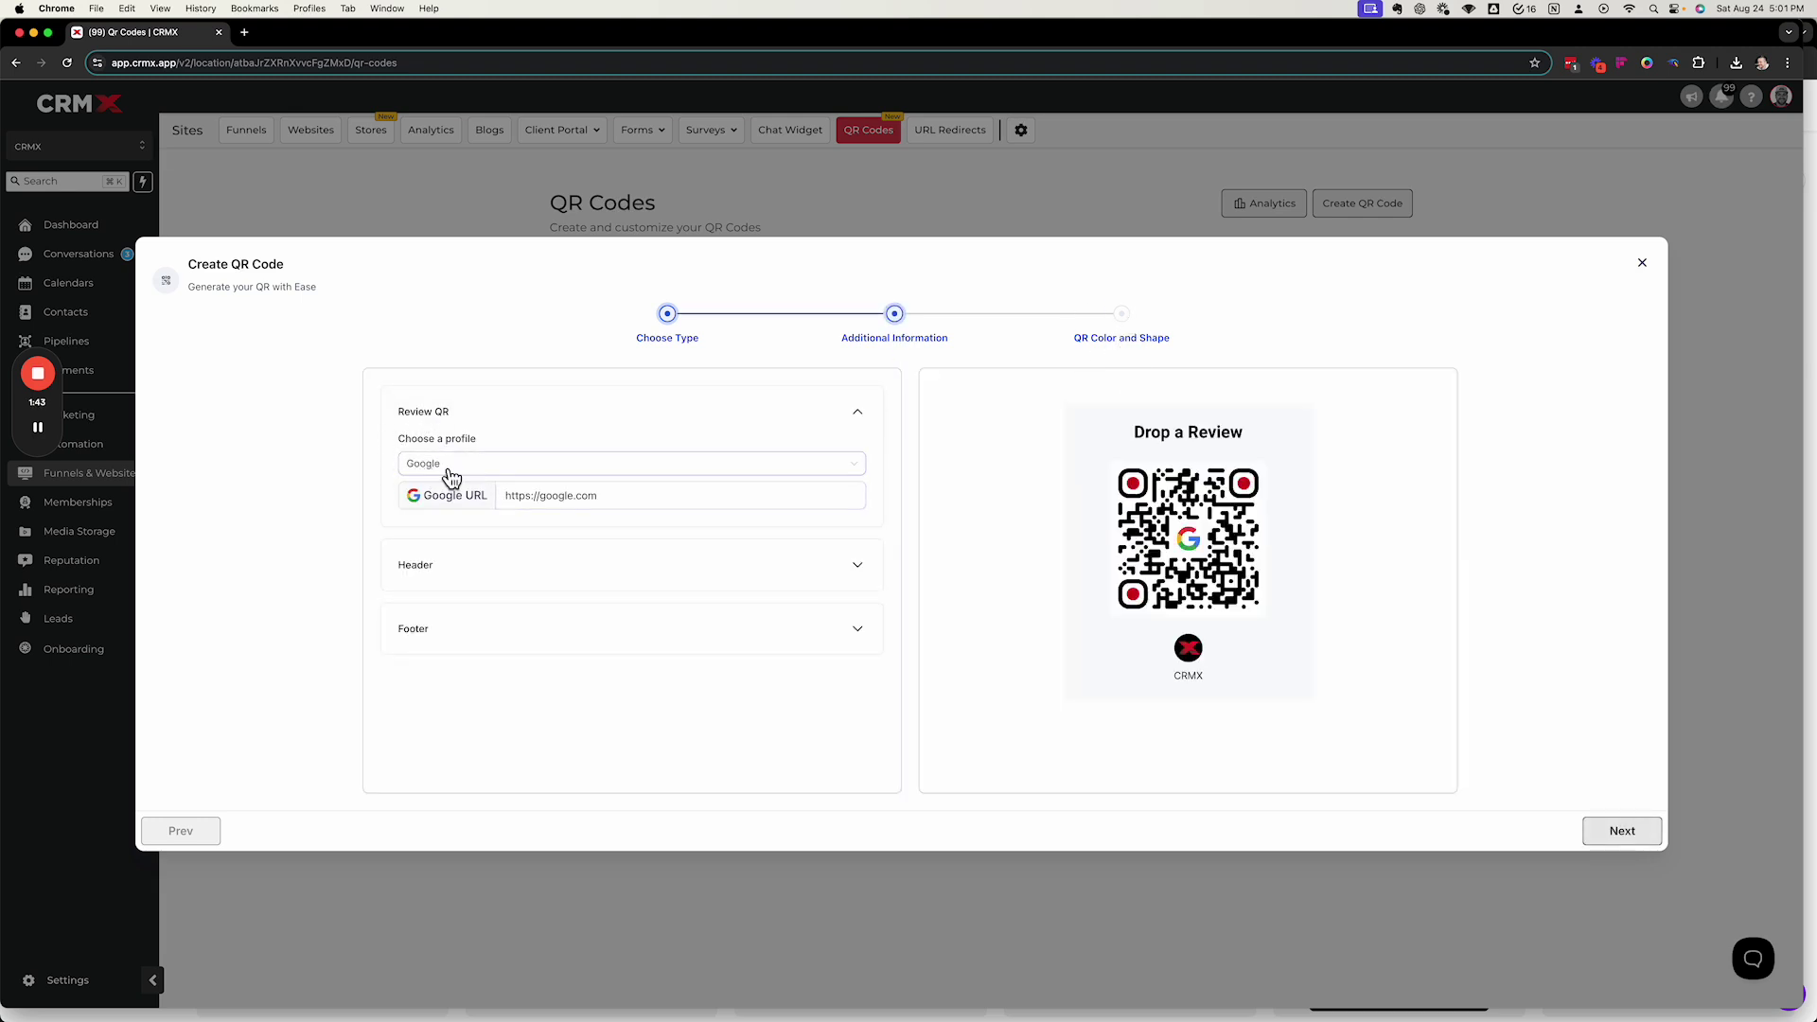
left_click(839, 466)
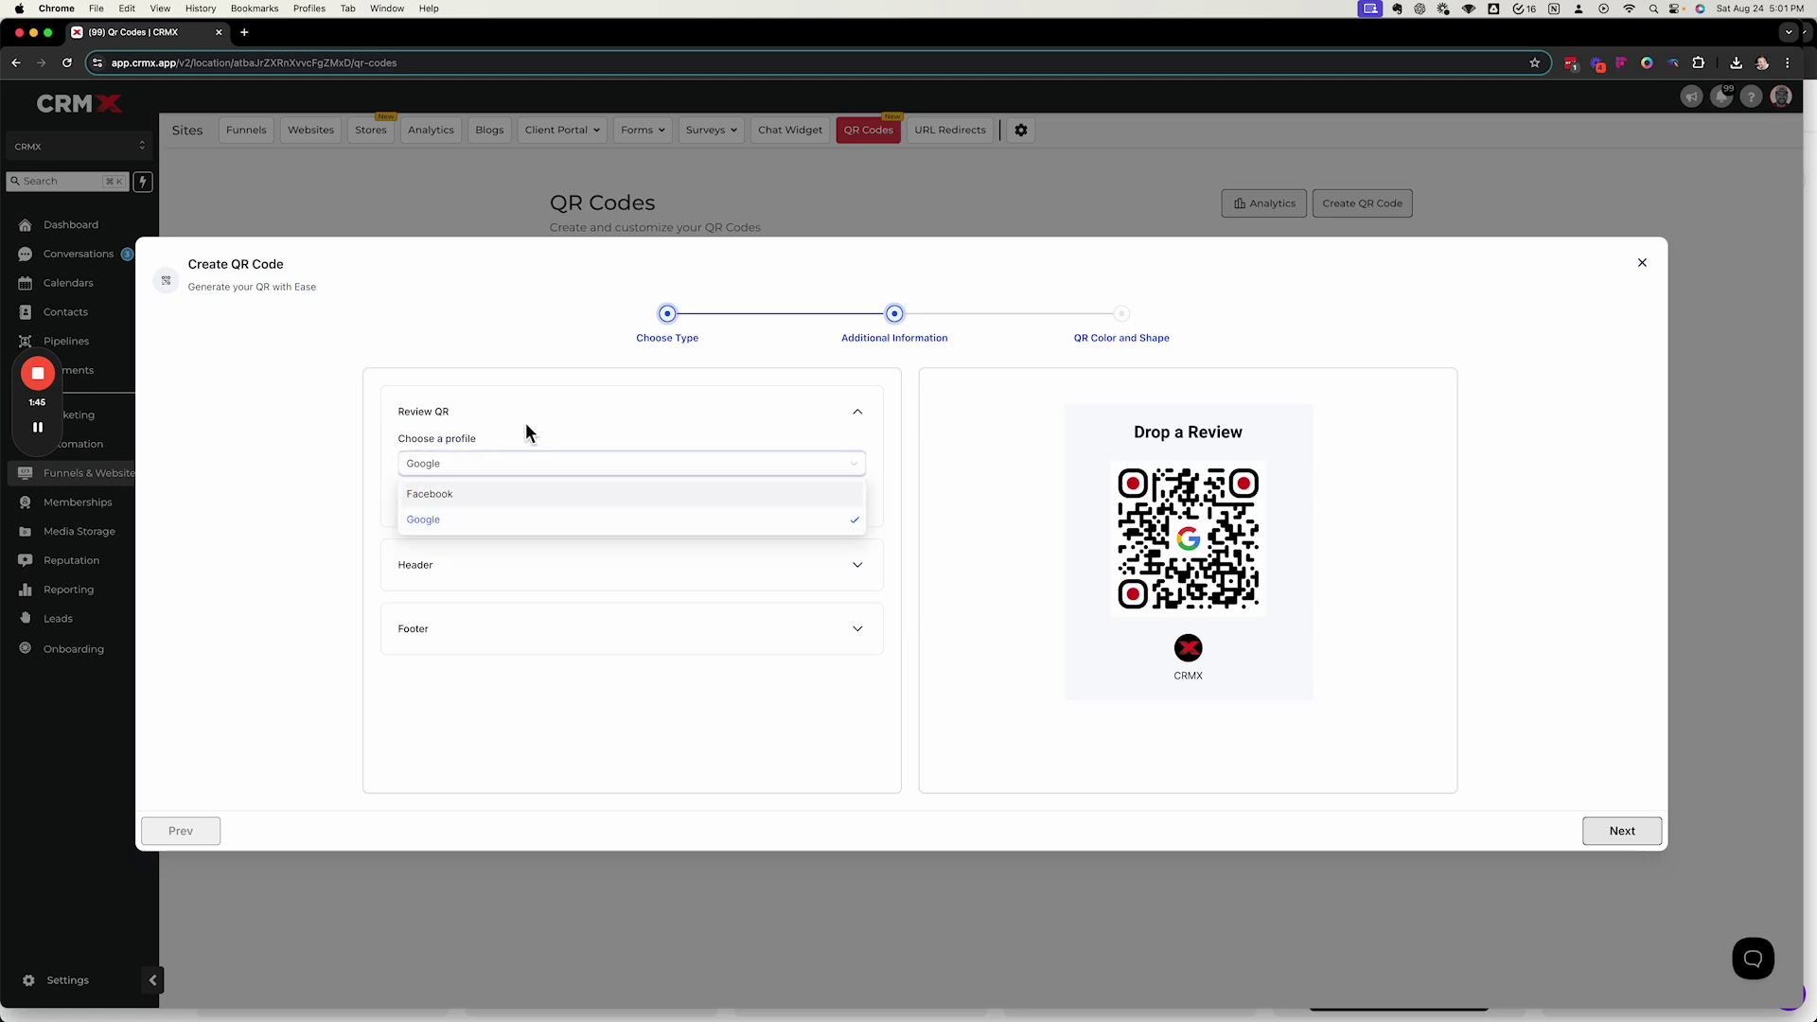
left_click(454, 418)
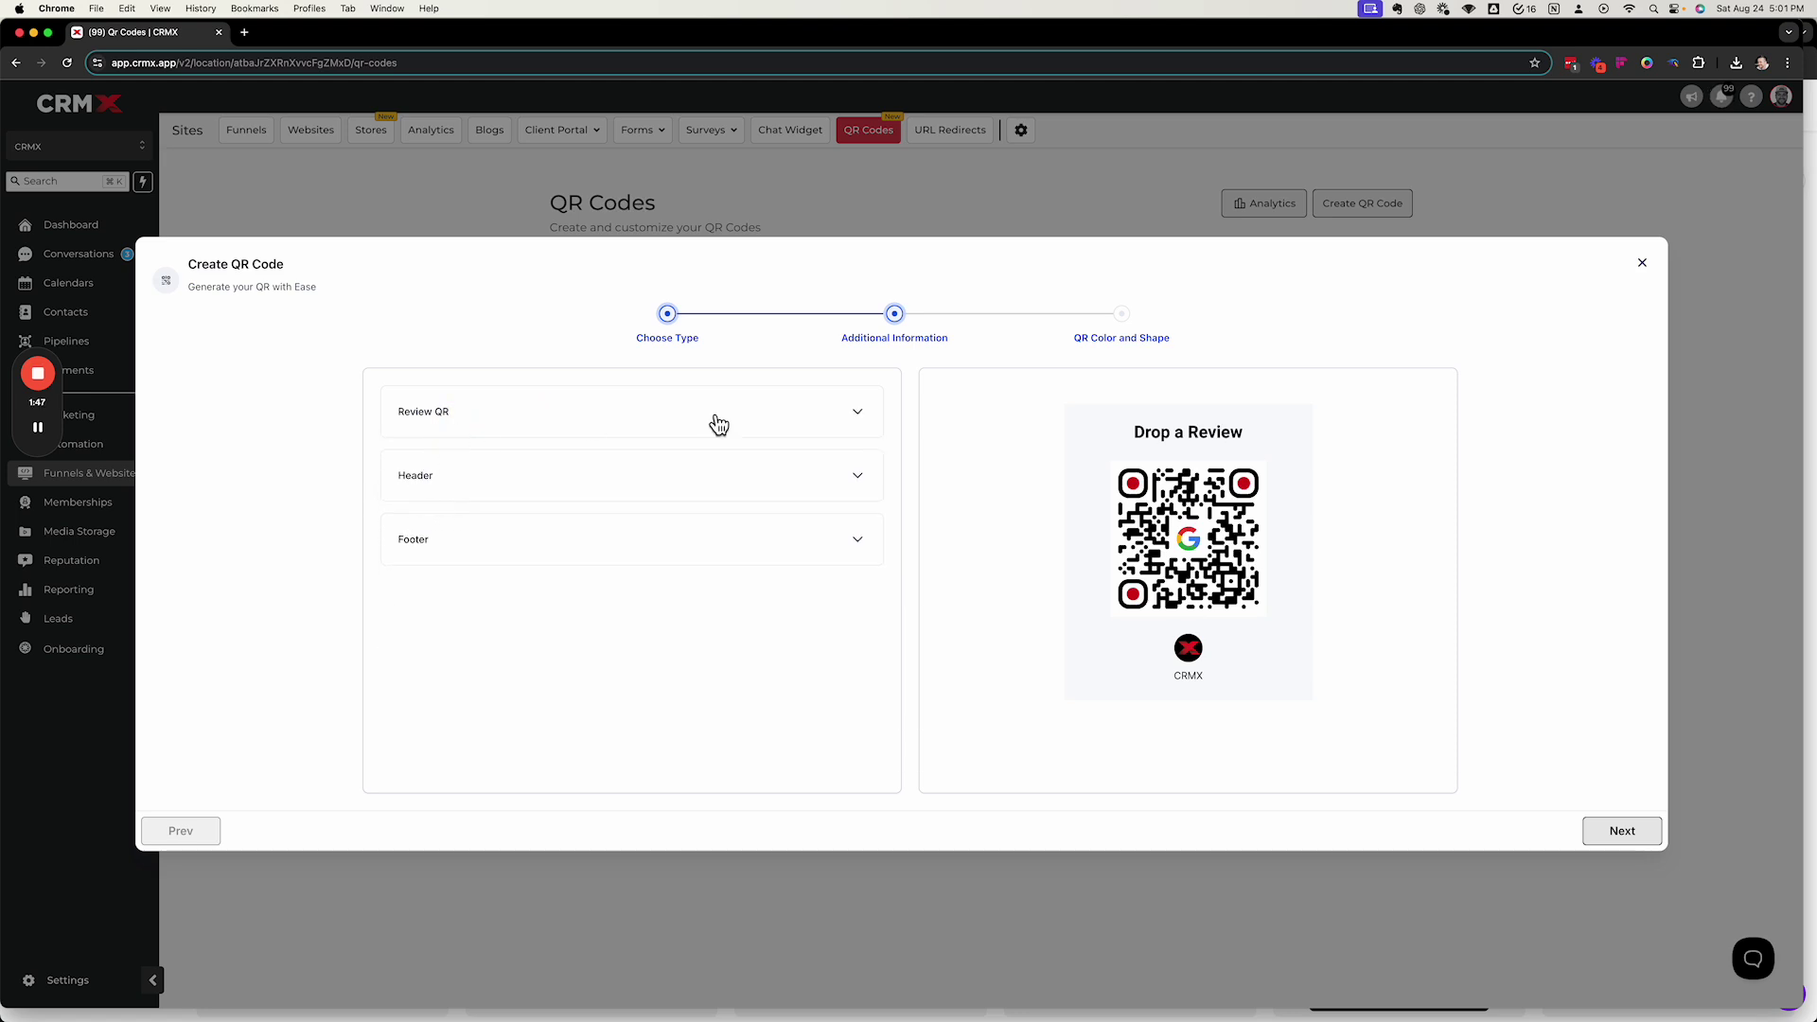
left_click(857, 412)
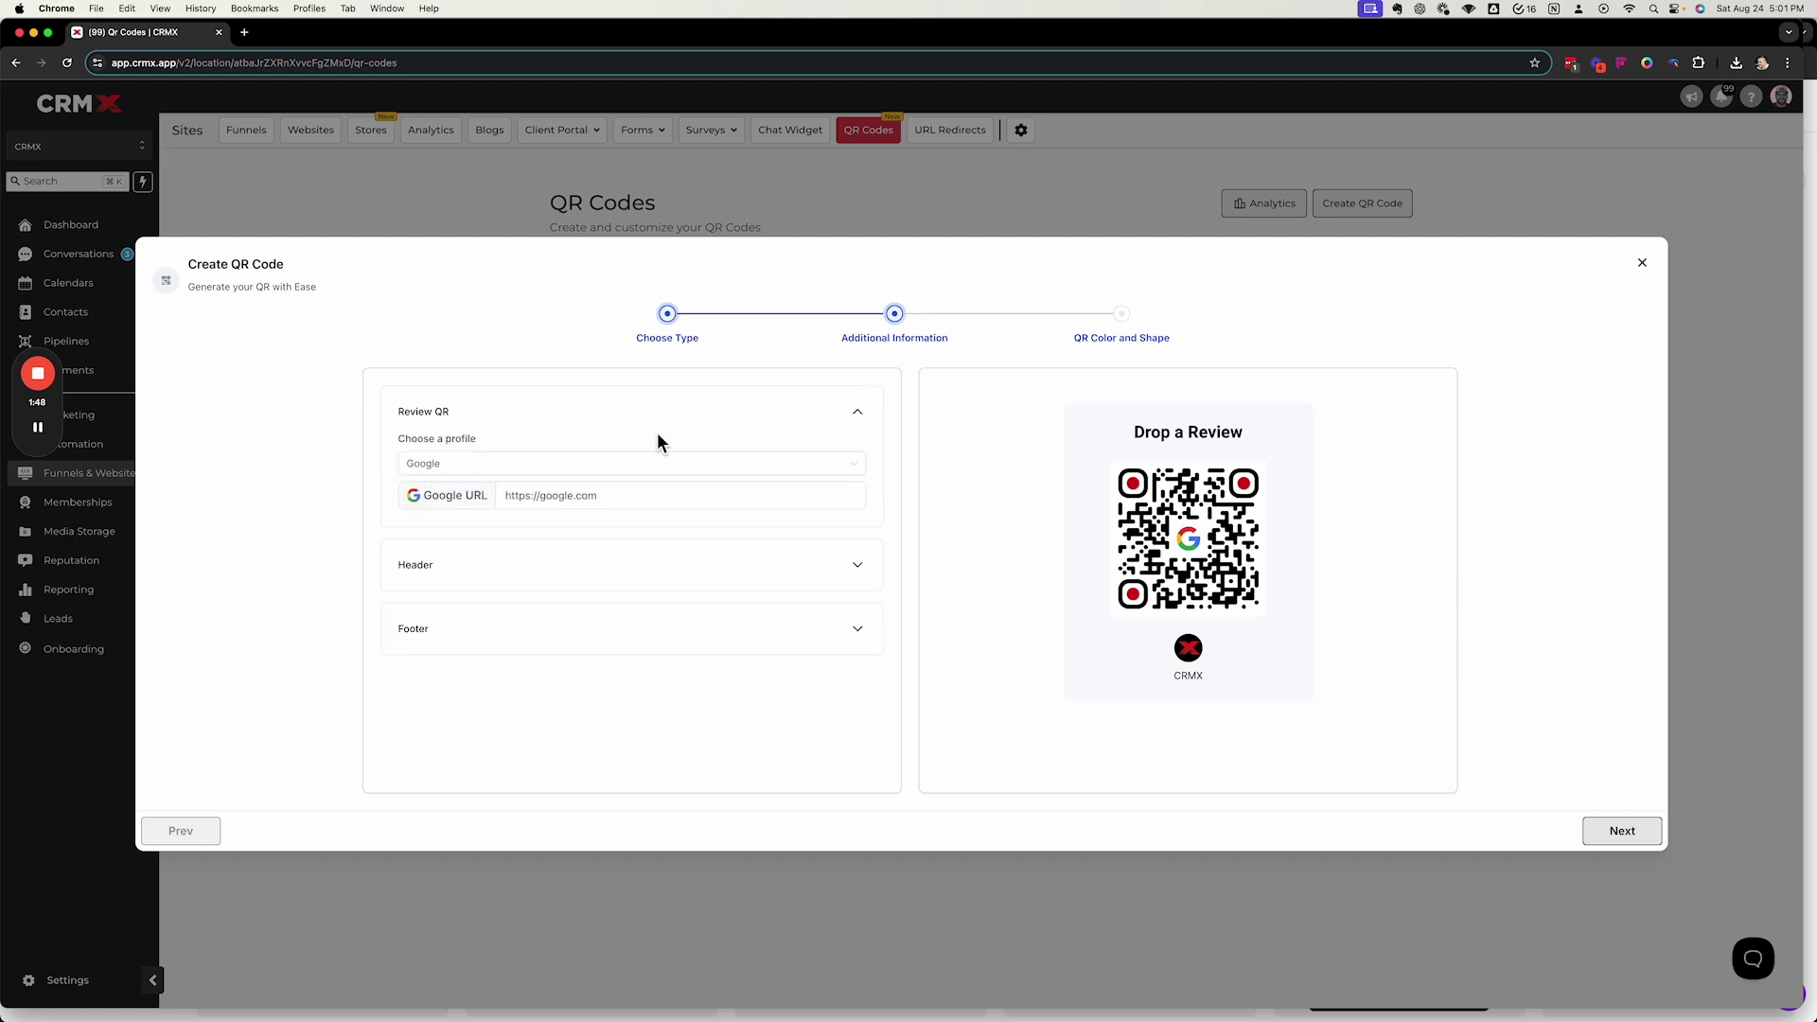
Step: Keep Google as the review profile and select the entire Google URL
left_click(518, 466)
left_click(449, 525)
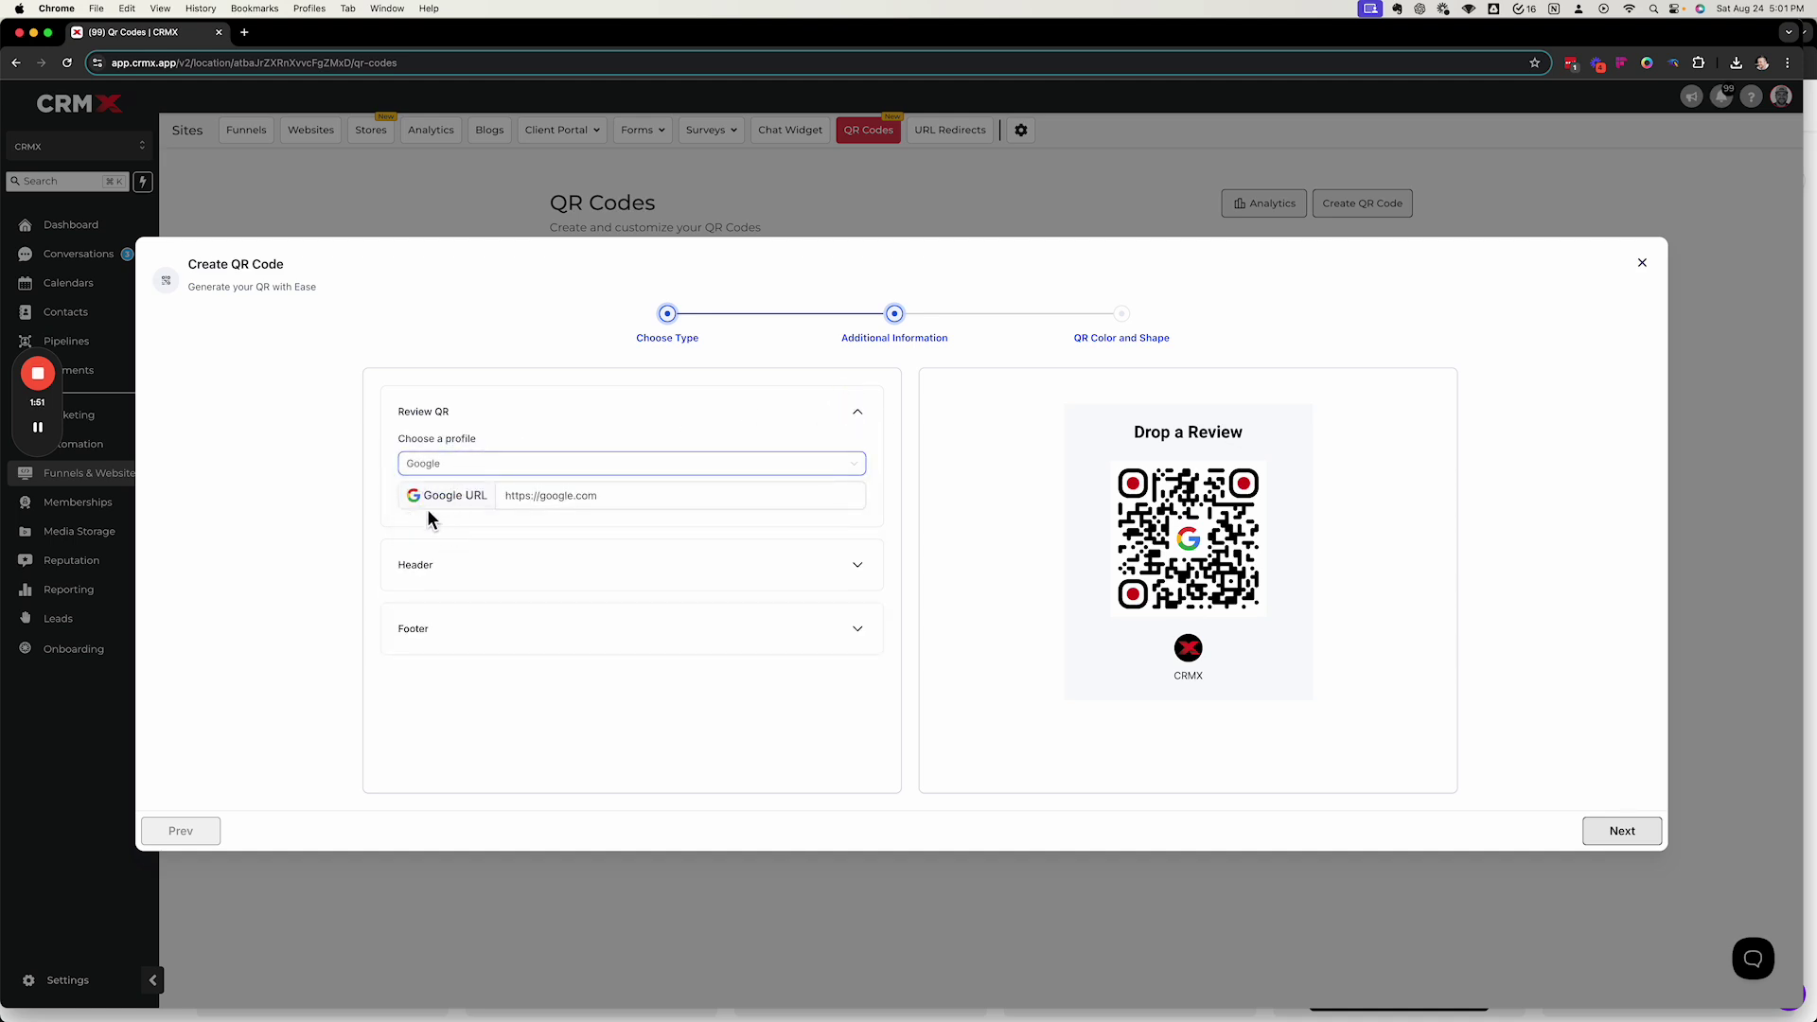
left_click(578, 495)
key("super+a")
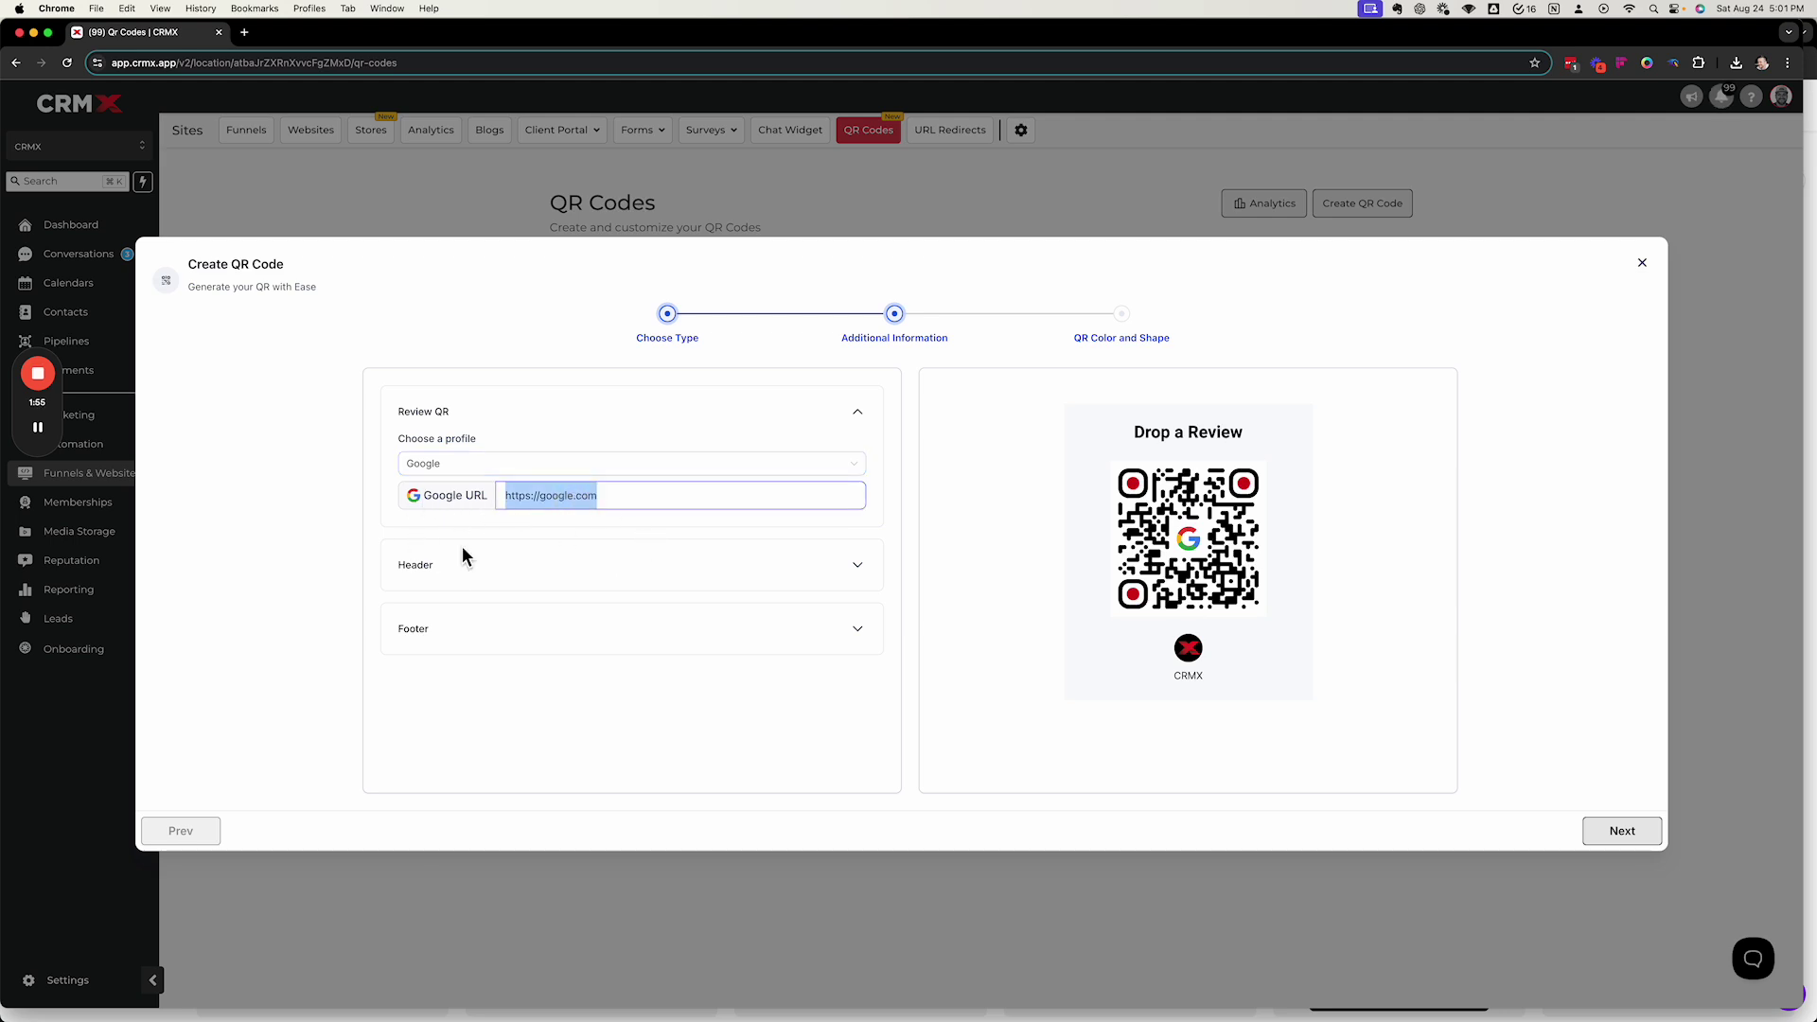
Step: Review the 'Drop a Review' header text and its text colour
left_click(449, 568)
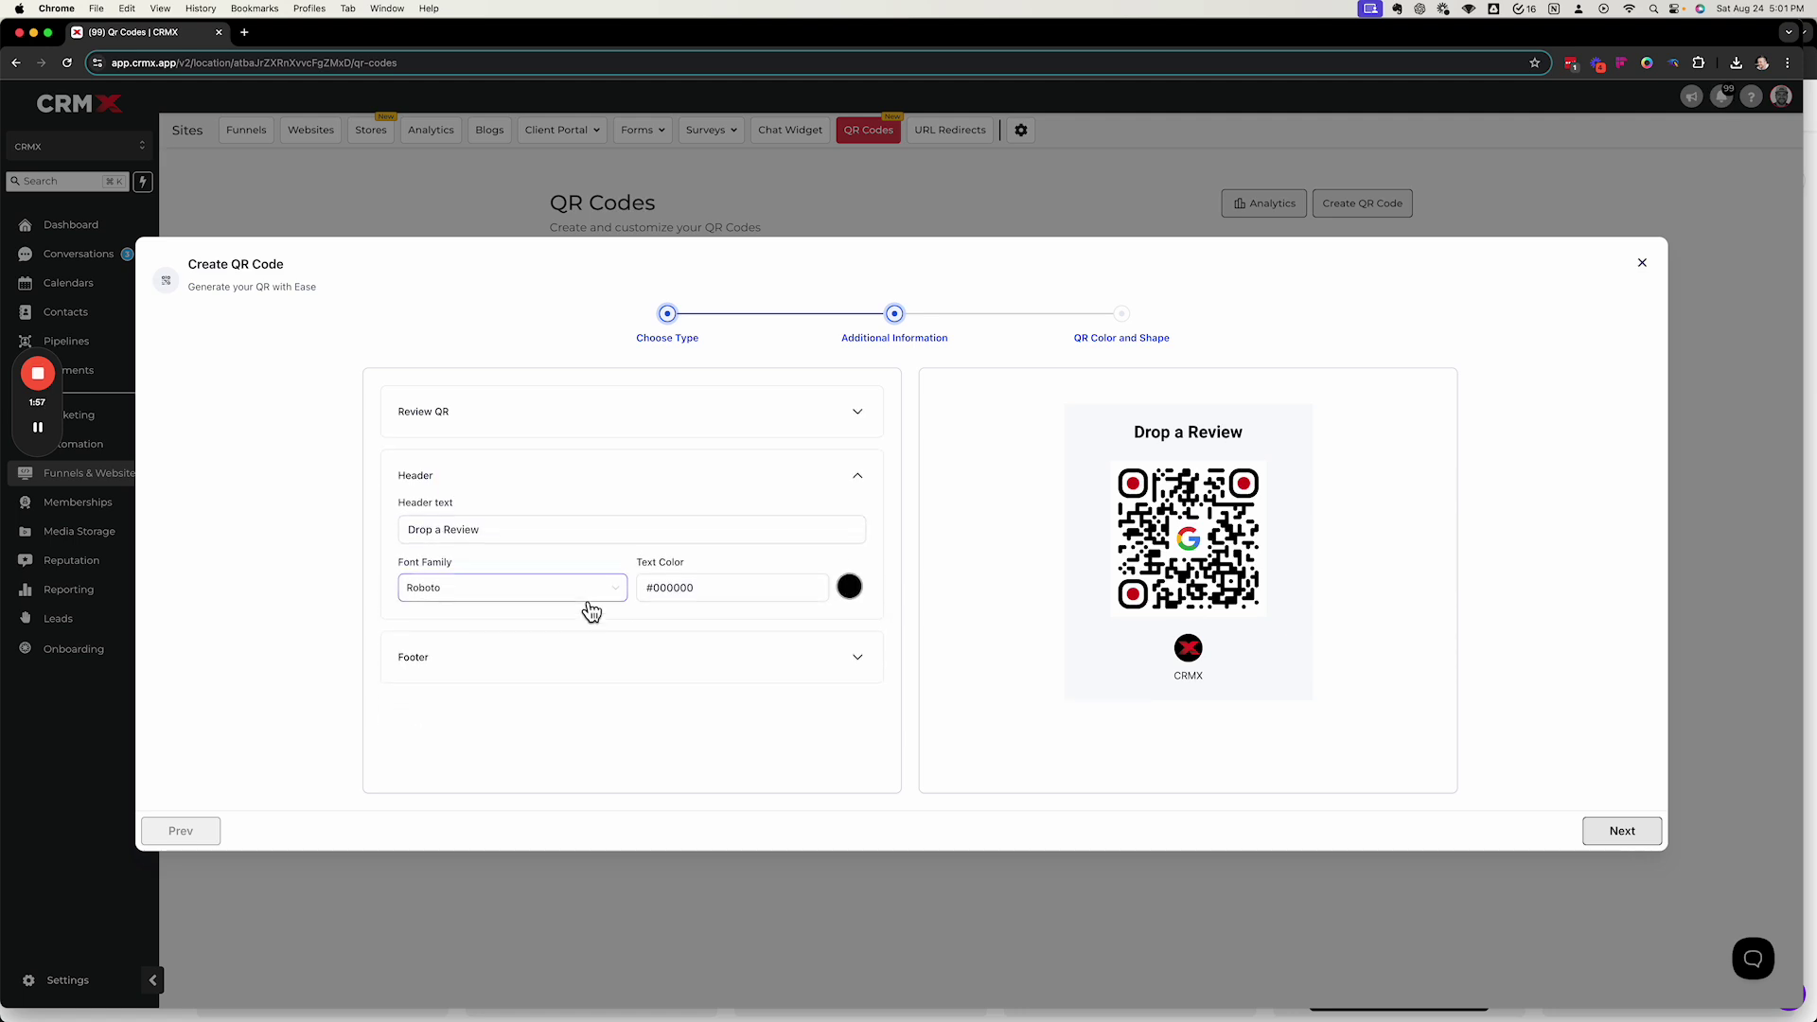
left_click(420, 531)
double_click(420, 531)
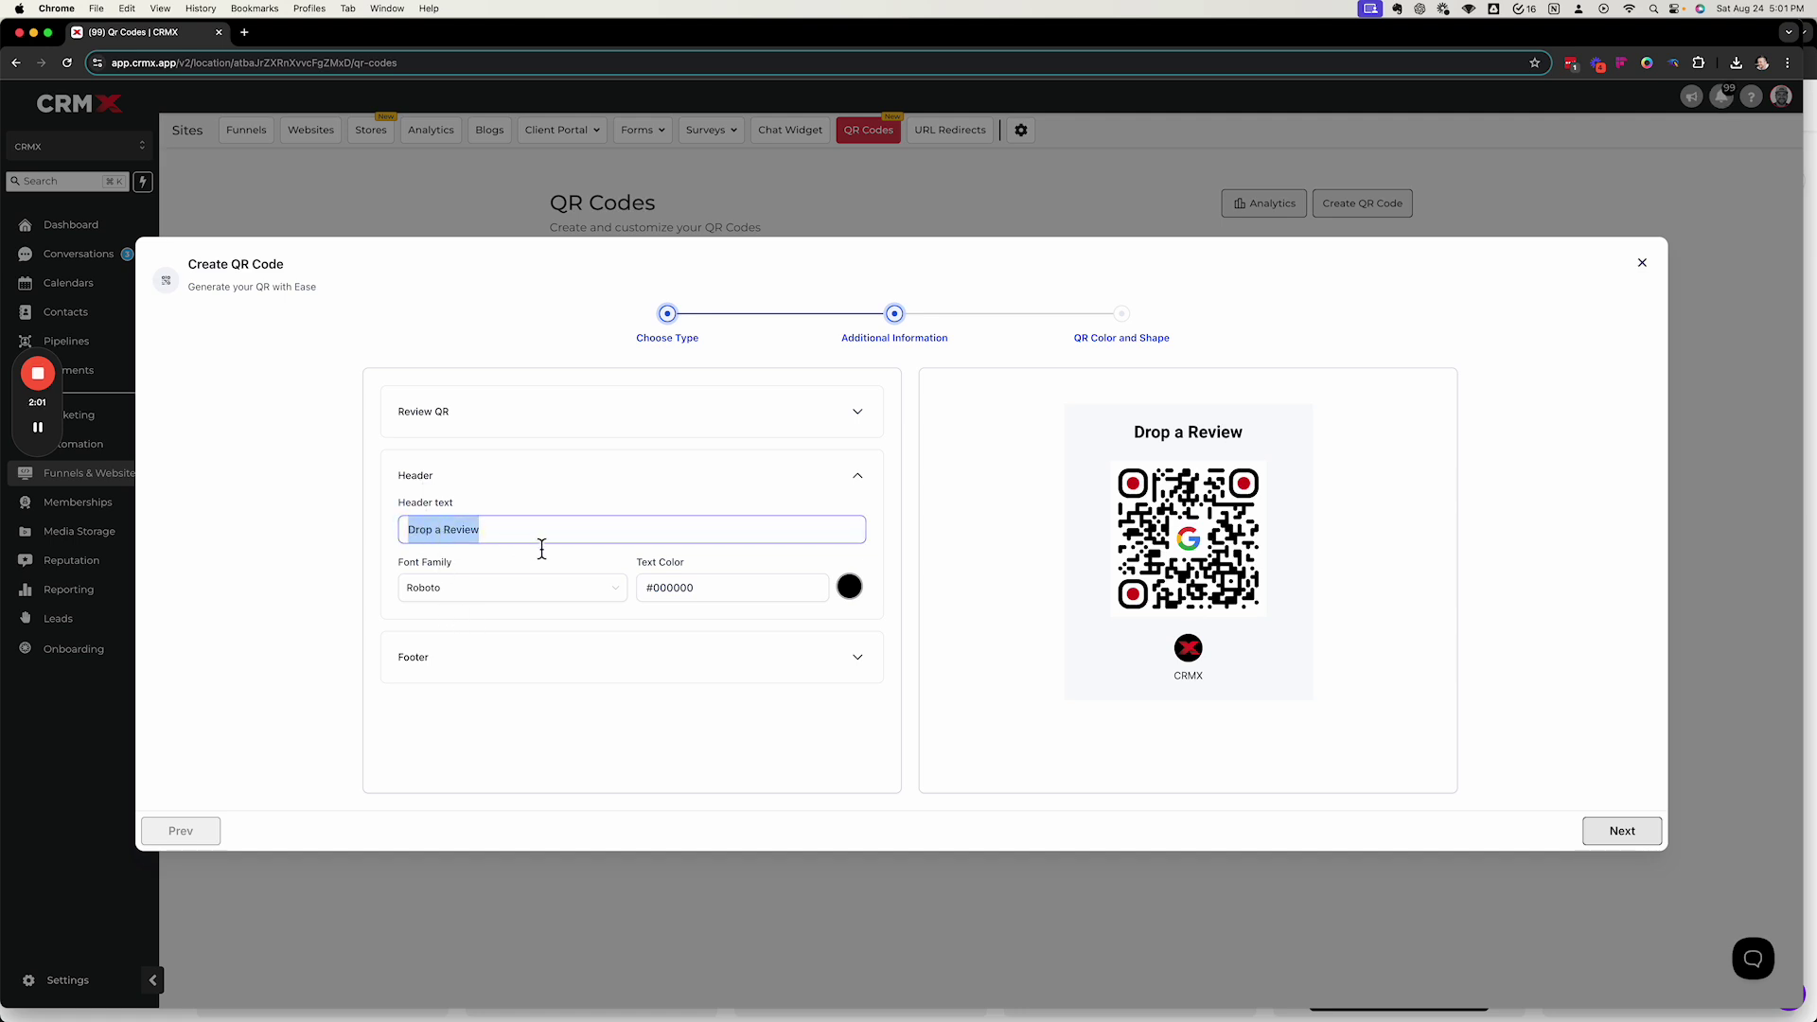
left_click_drag(1135, 432, 1269, 431)
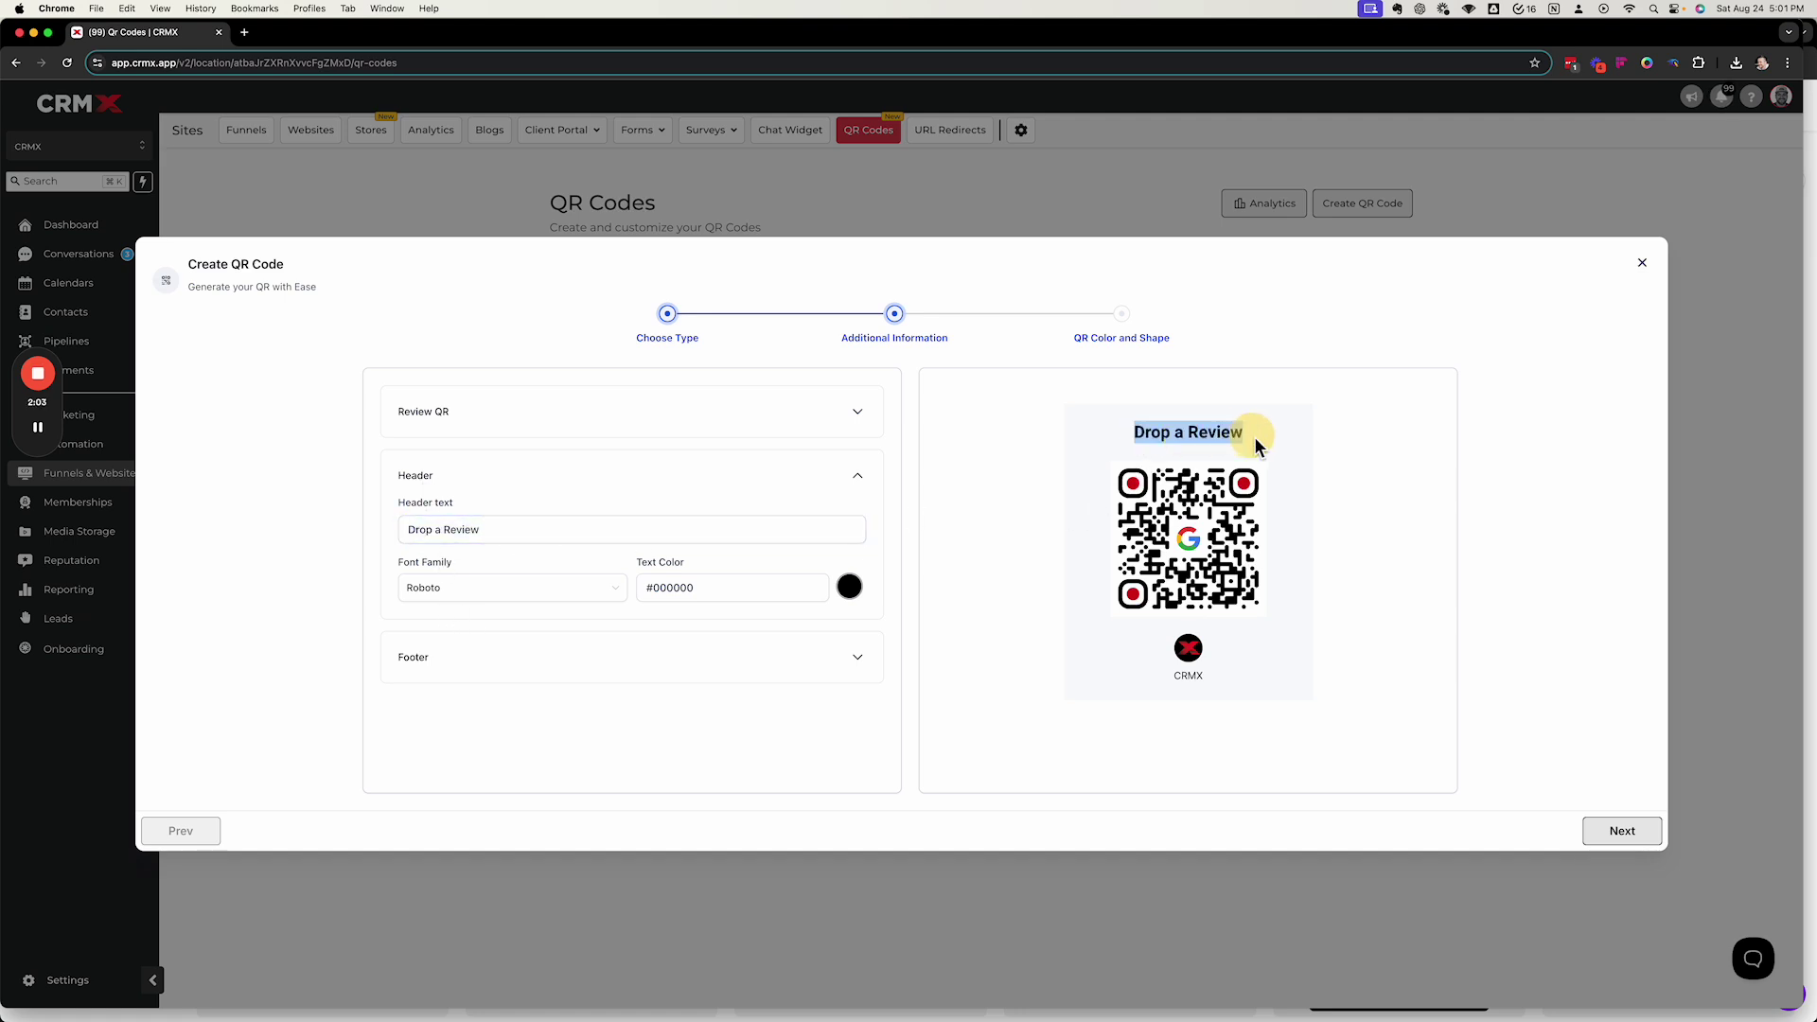
left_click(772, 591)
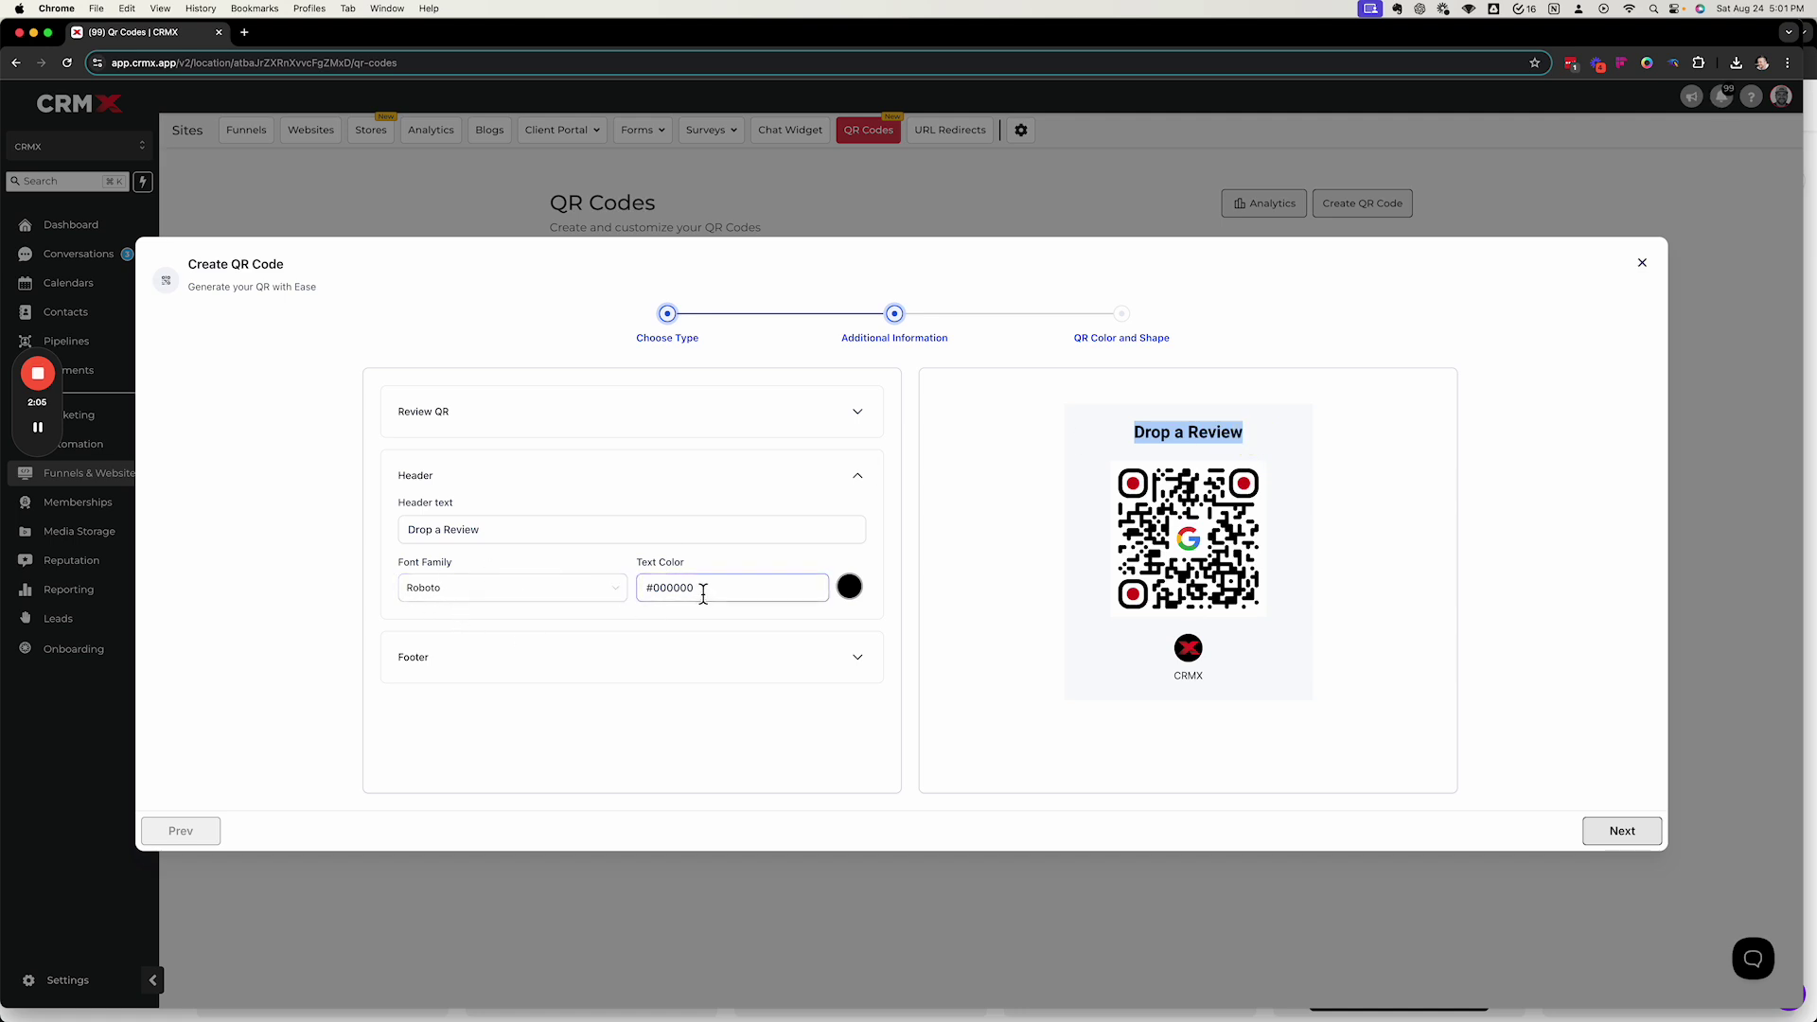
Step: Check the CRMX footer company name and text colour, then advance to colour and shape
left_click(422, 658)
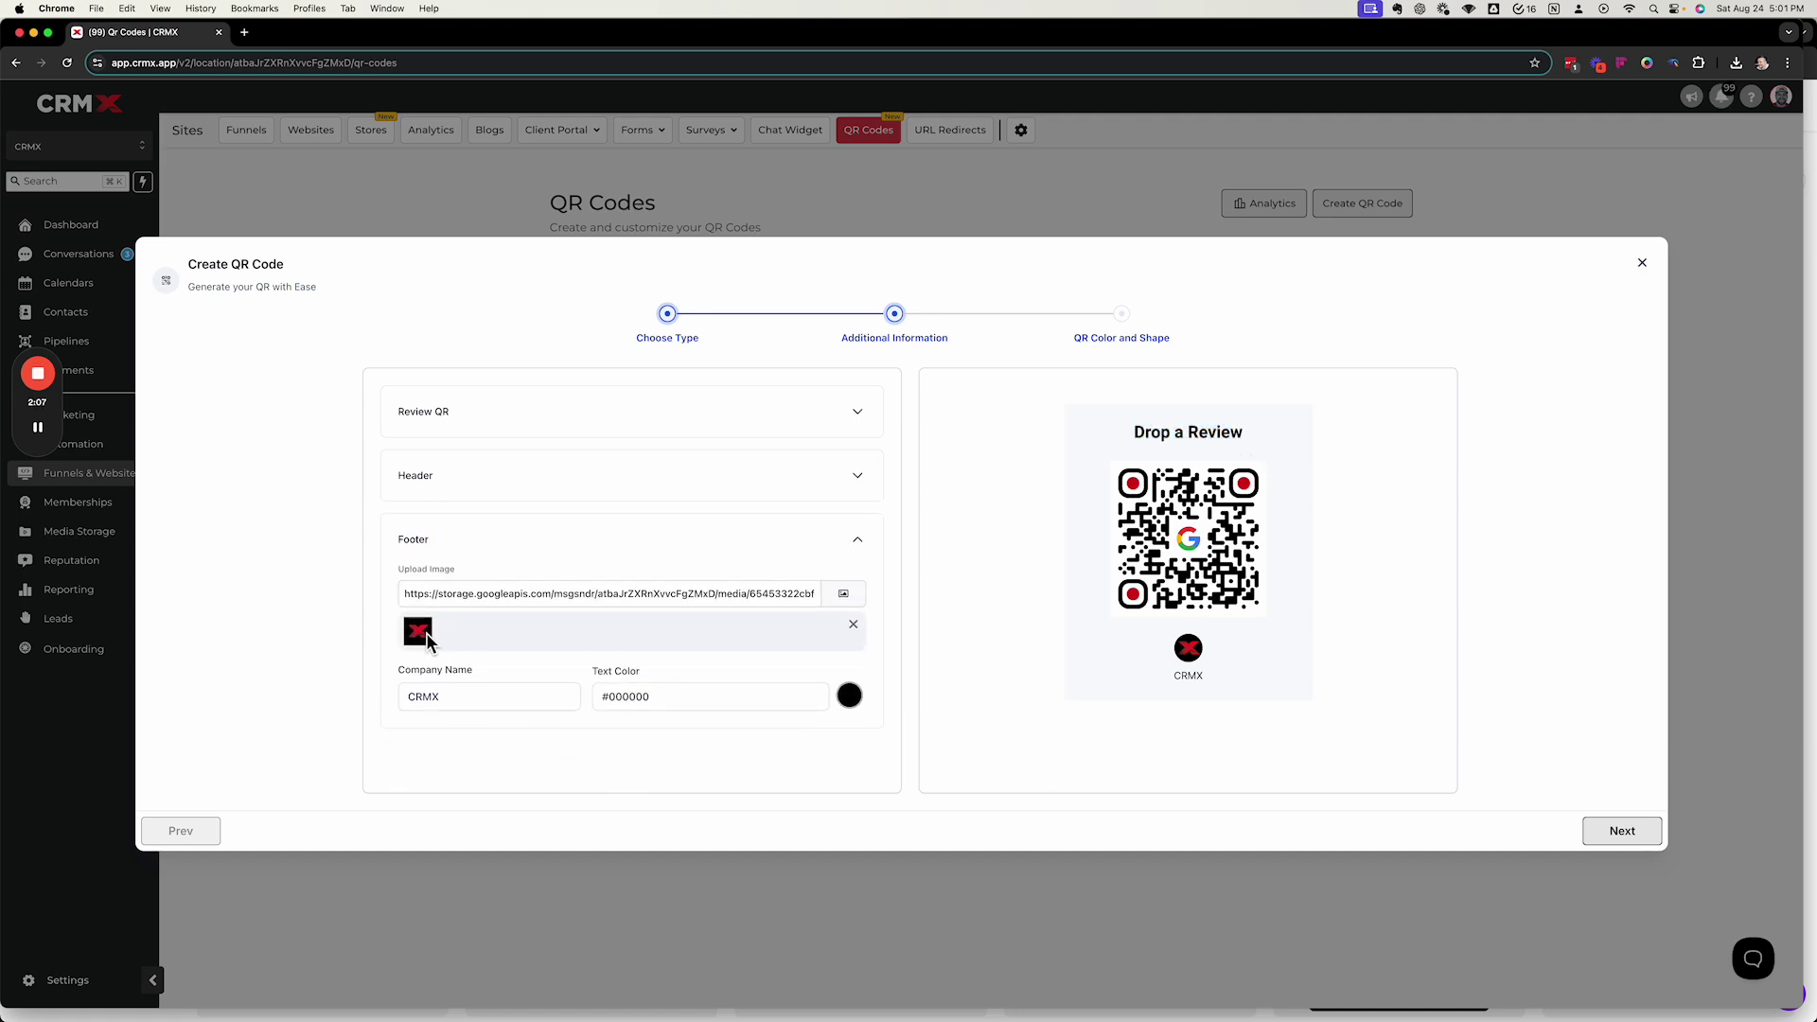
left_click(426, 696)
left_click(785, 694)
left_click(545, 619)
left_click(1623, 830)
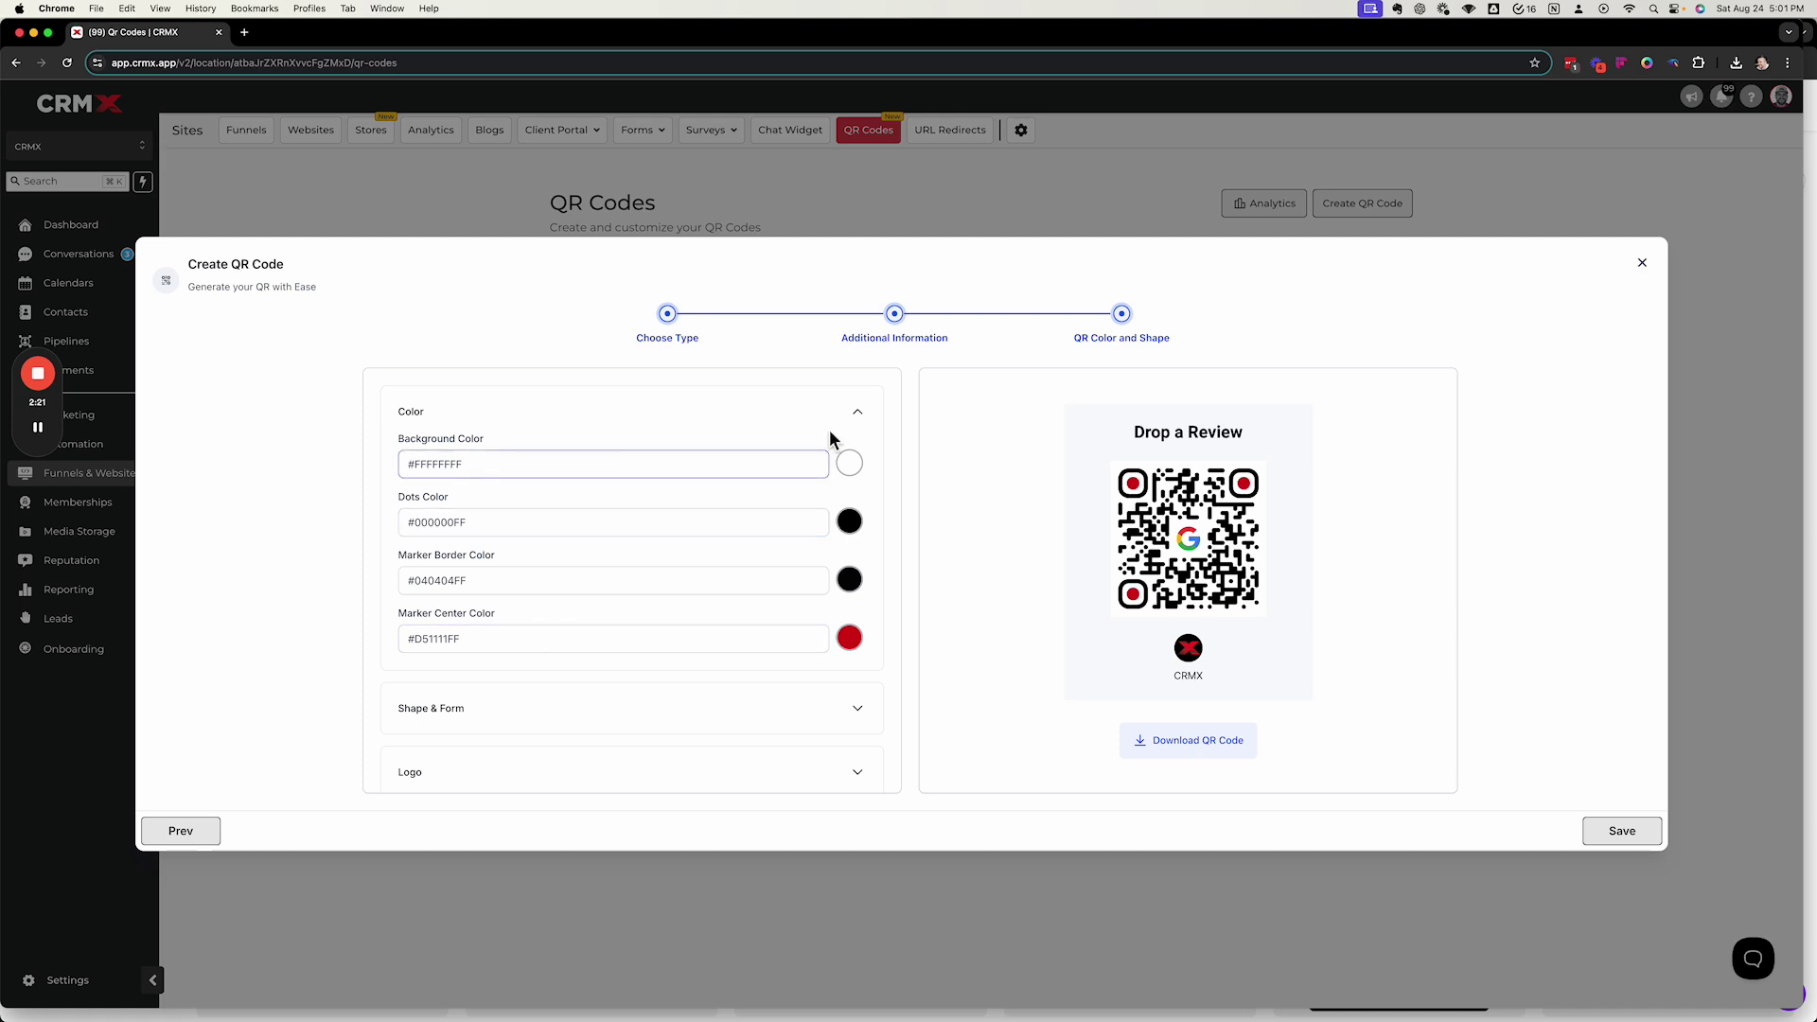
left_click(850, 468)
left_click(906, 491)
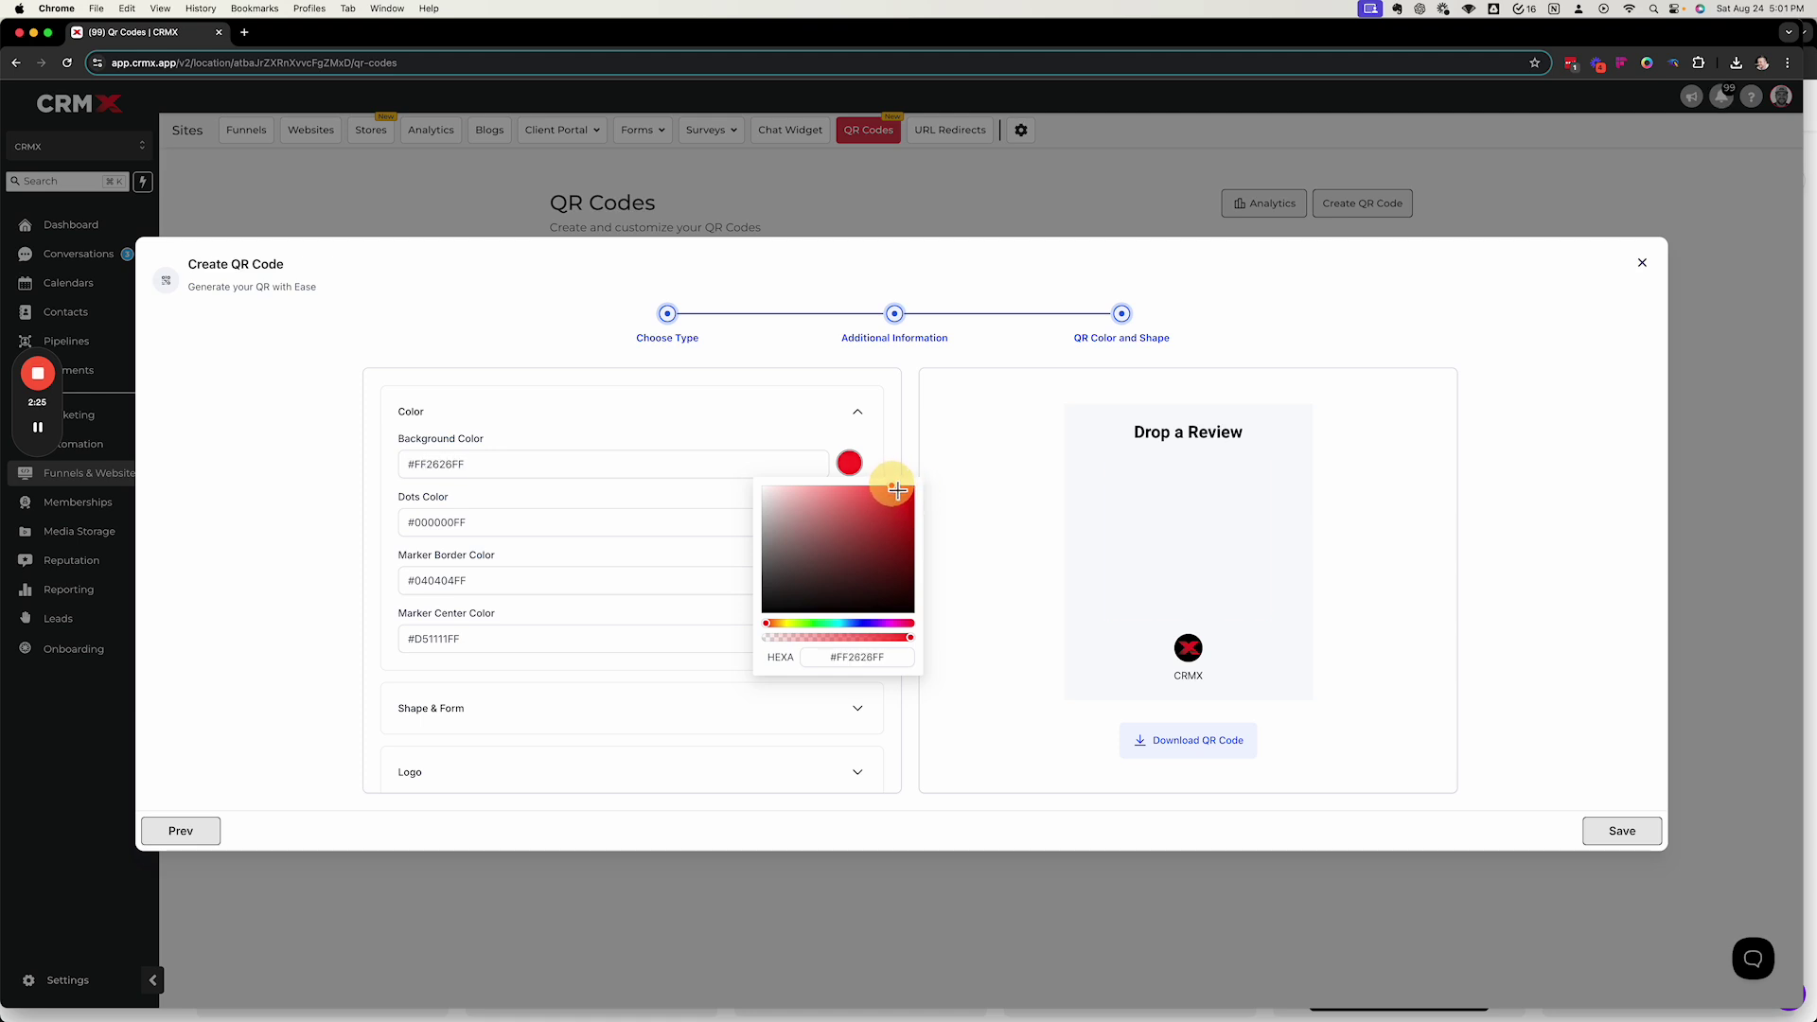
left_click_drag(905, 494, 734, 498)
left_click(705, 426)
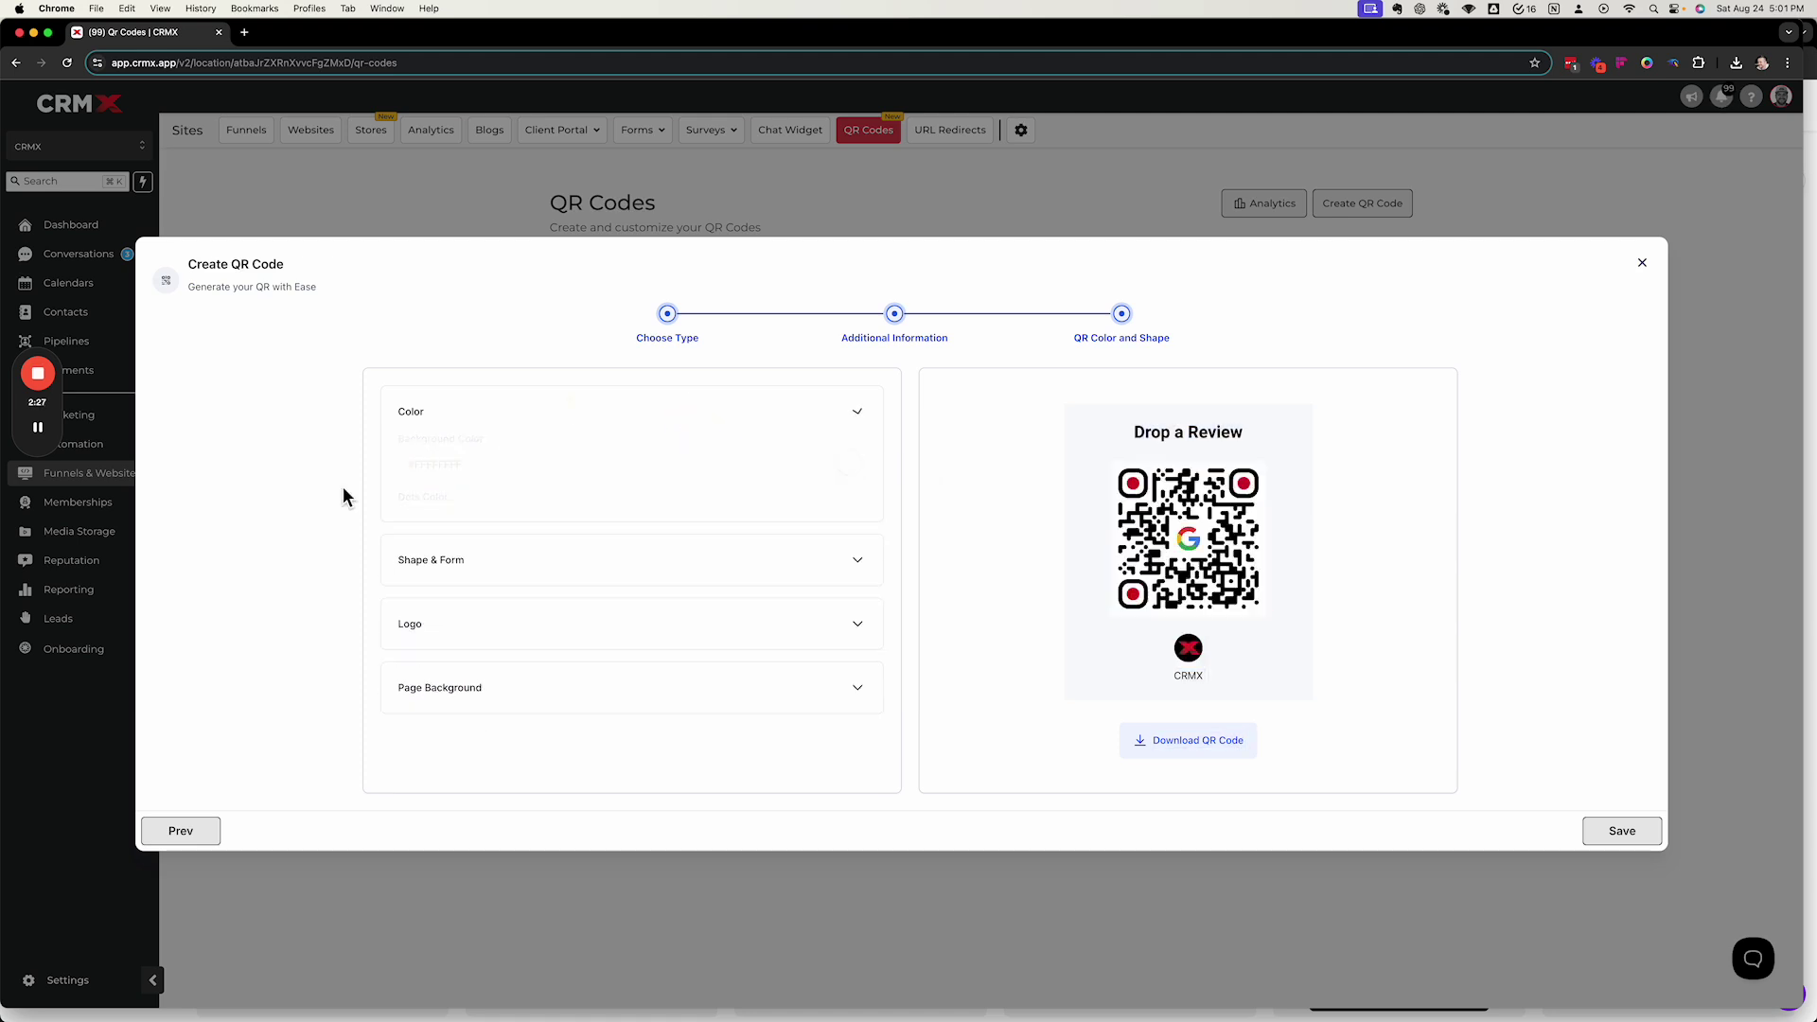
Step: Try several Marker Border shapes, settling on rounded-square corner markers
left_click(857, 412)
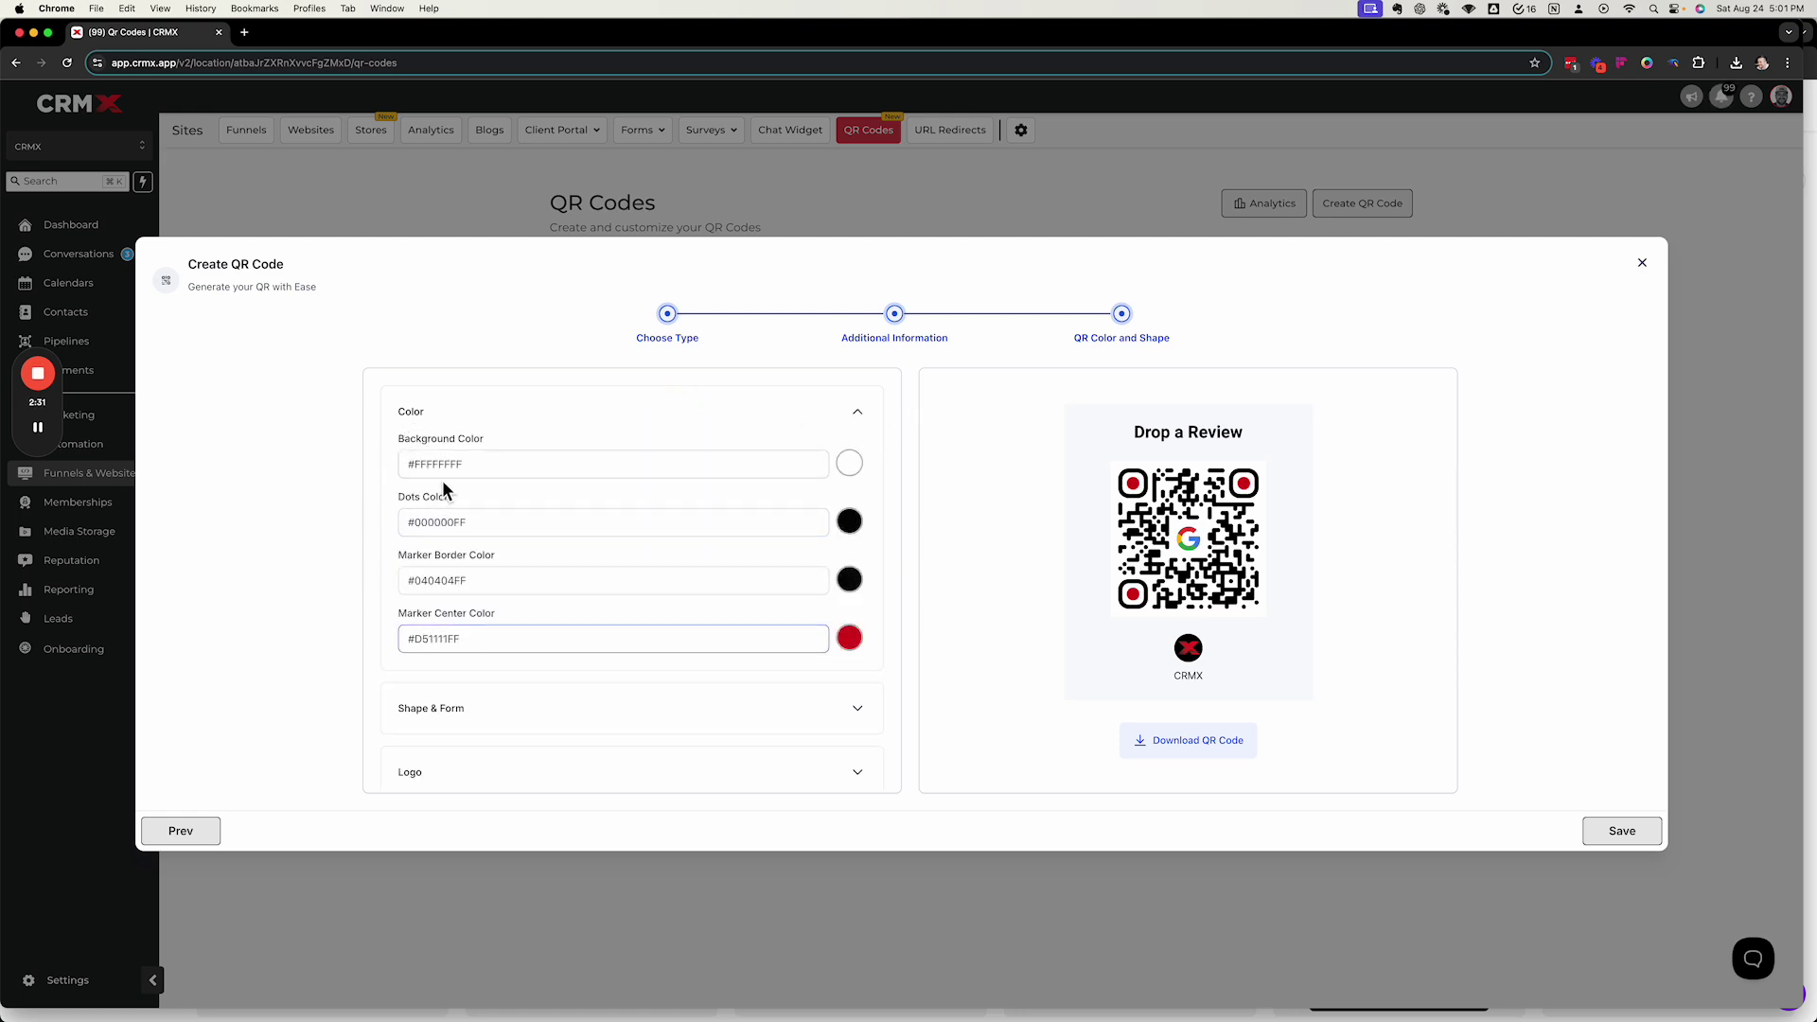
left_click(479, 720)
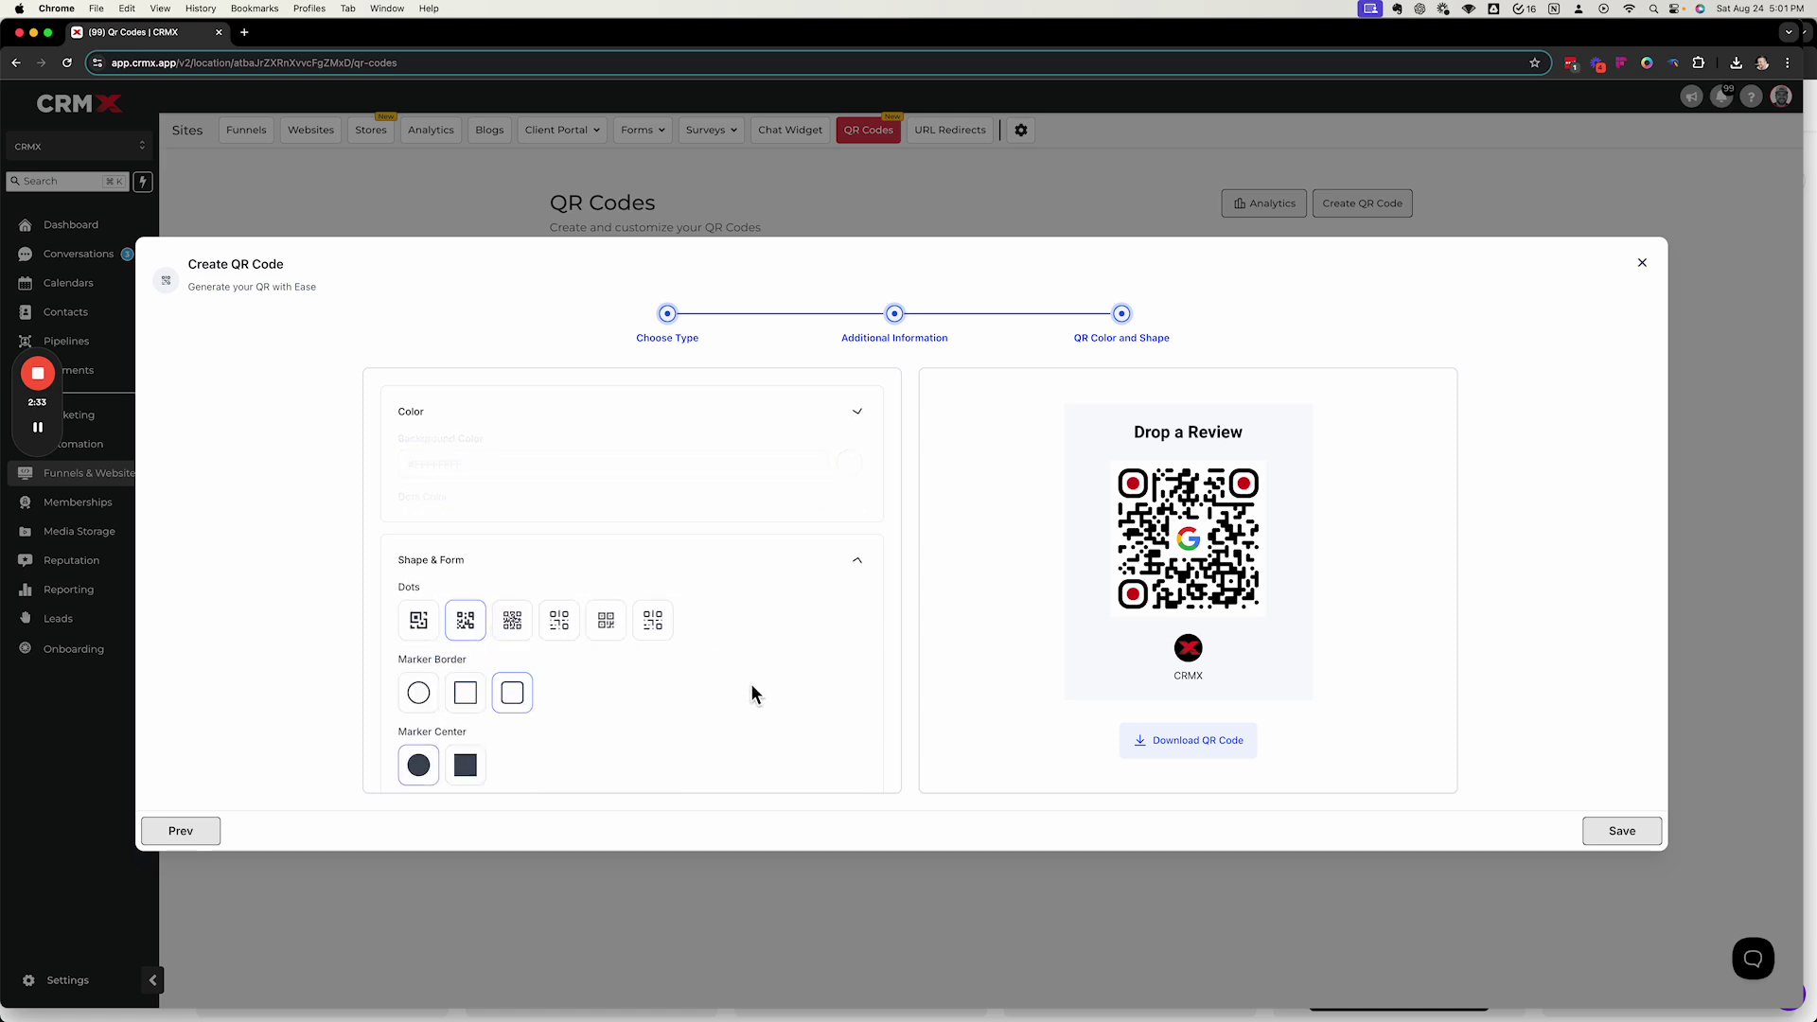
left_click(466, 536)
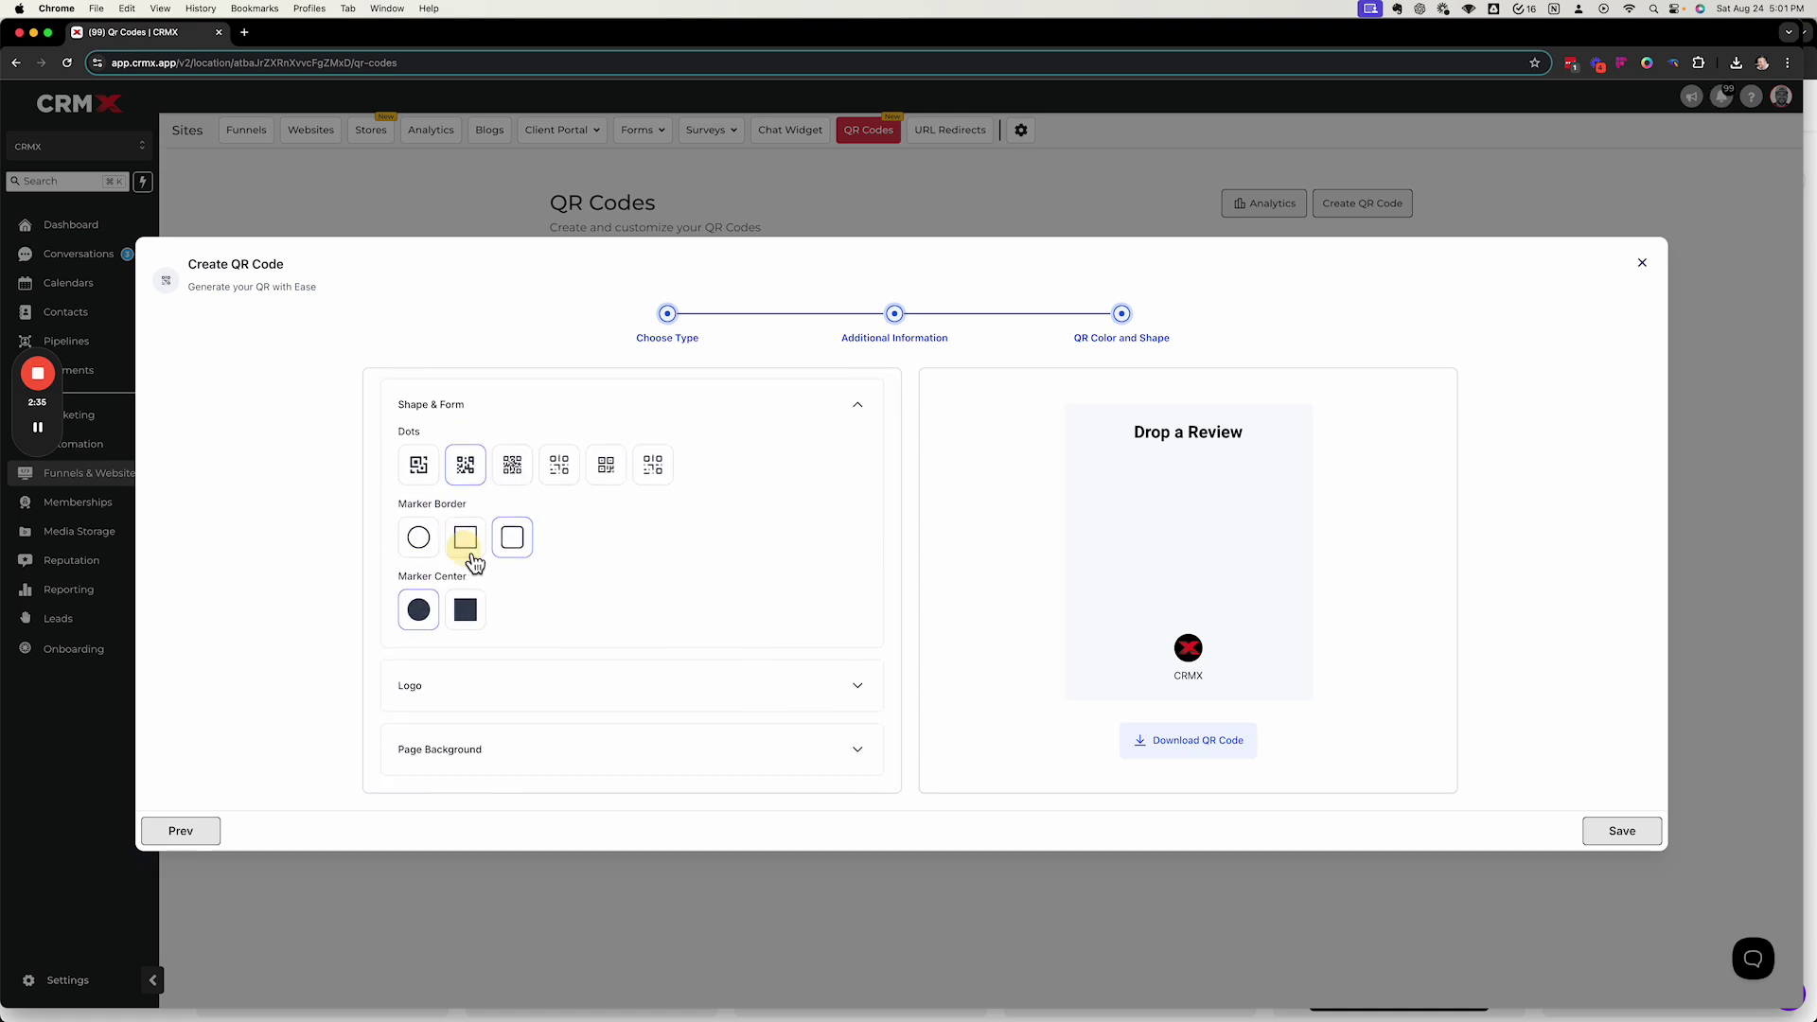
left_click(513, 537)
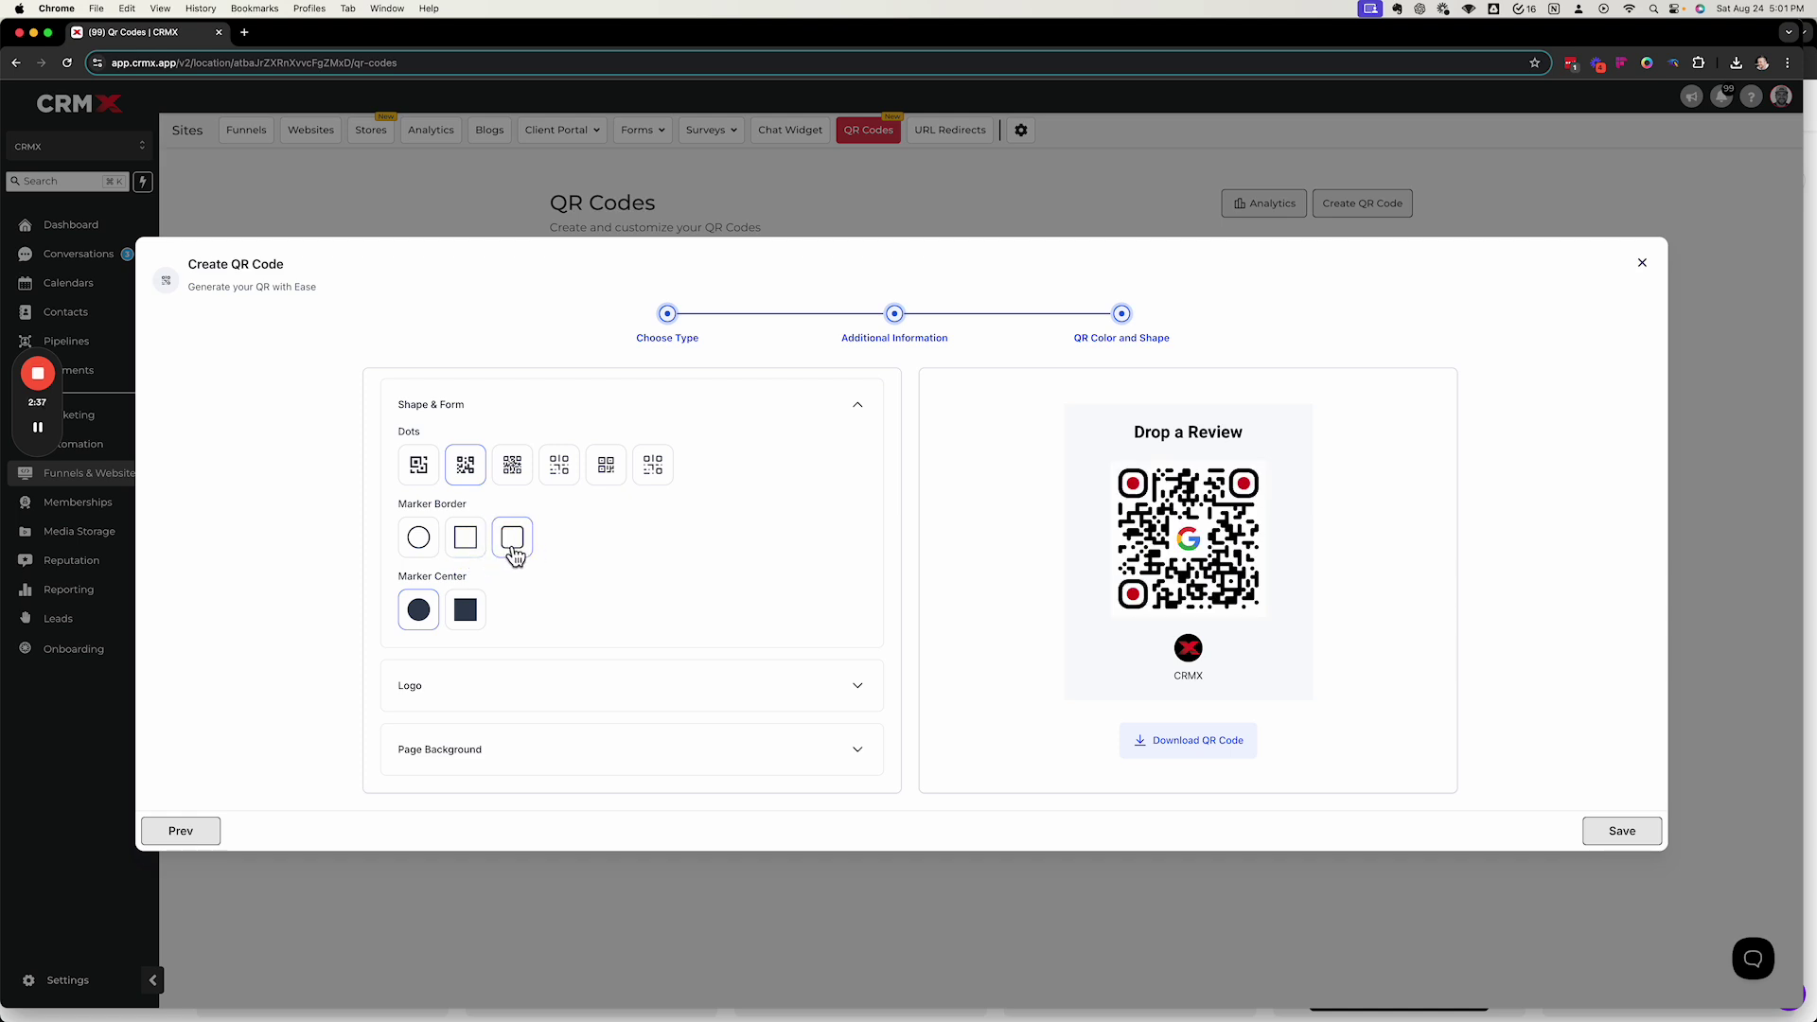
left_click(419, 536)
left_click(466, 536)
left_click(418, 538)
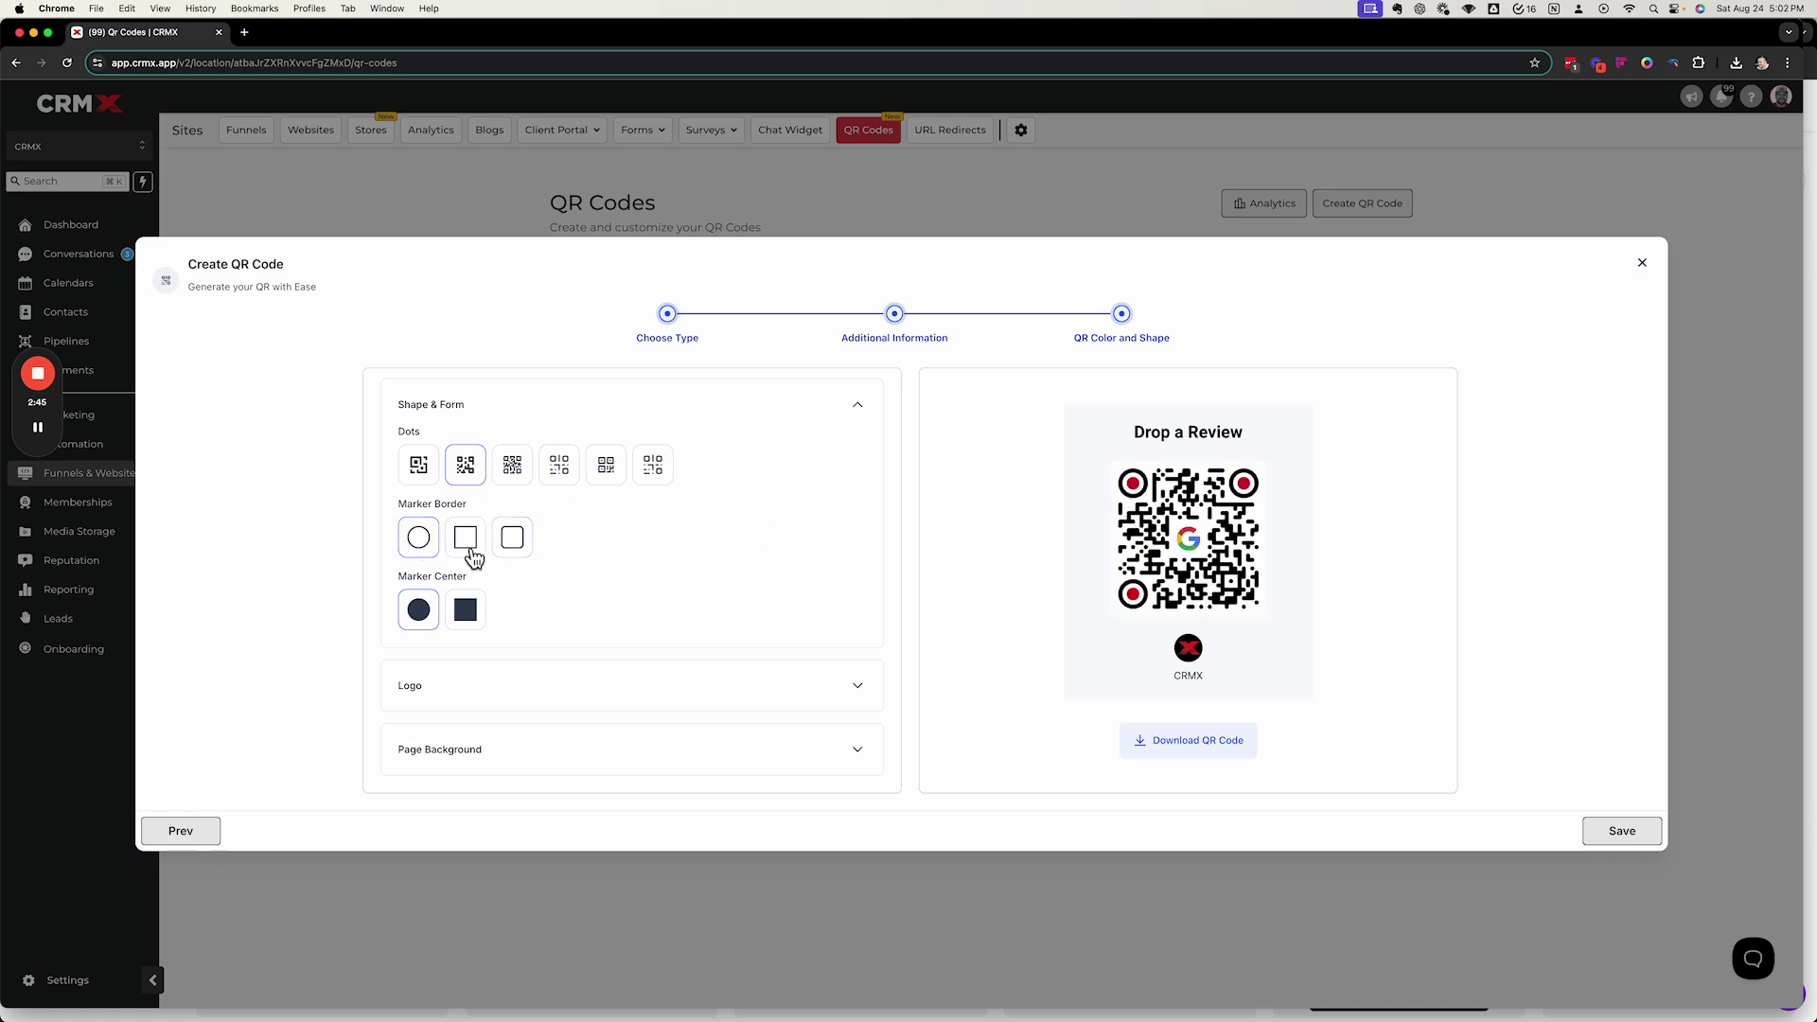
left_click(513, 536)
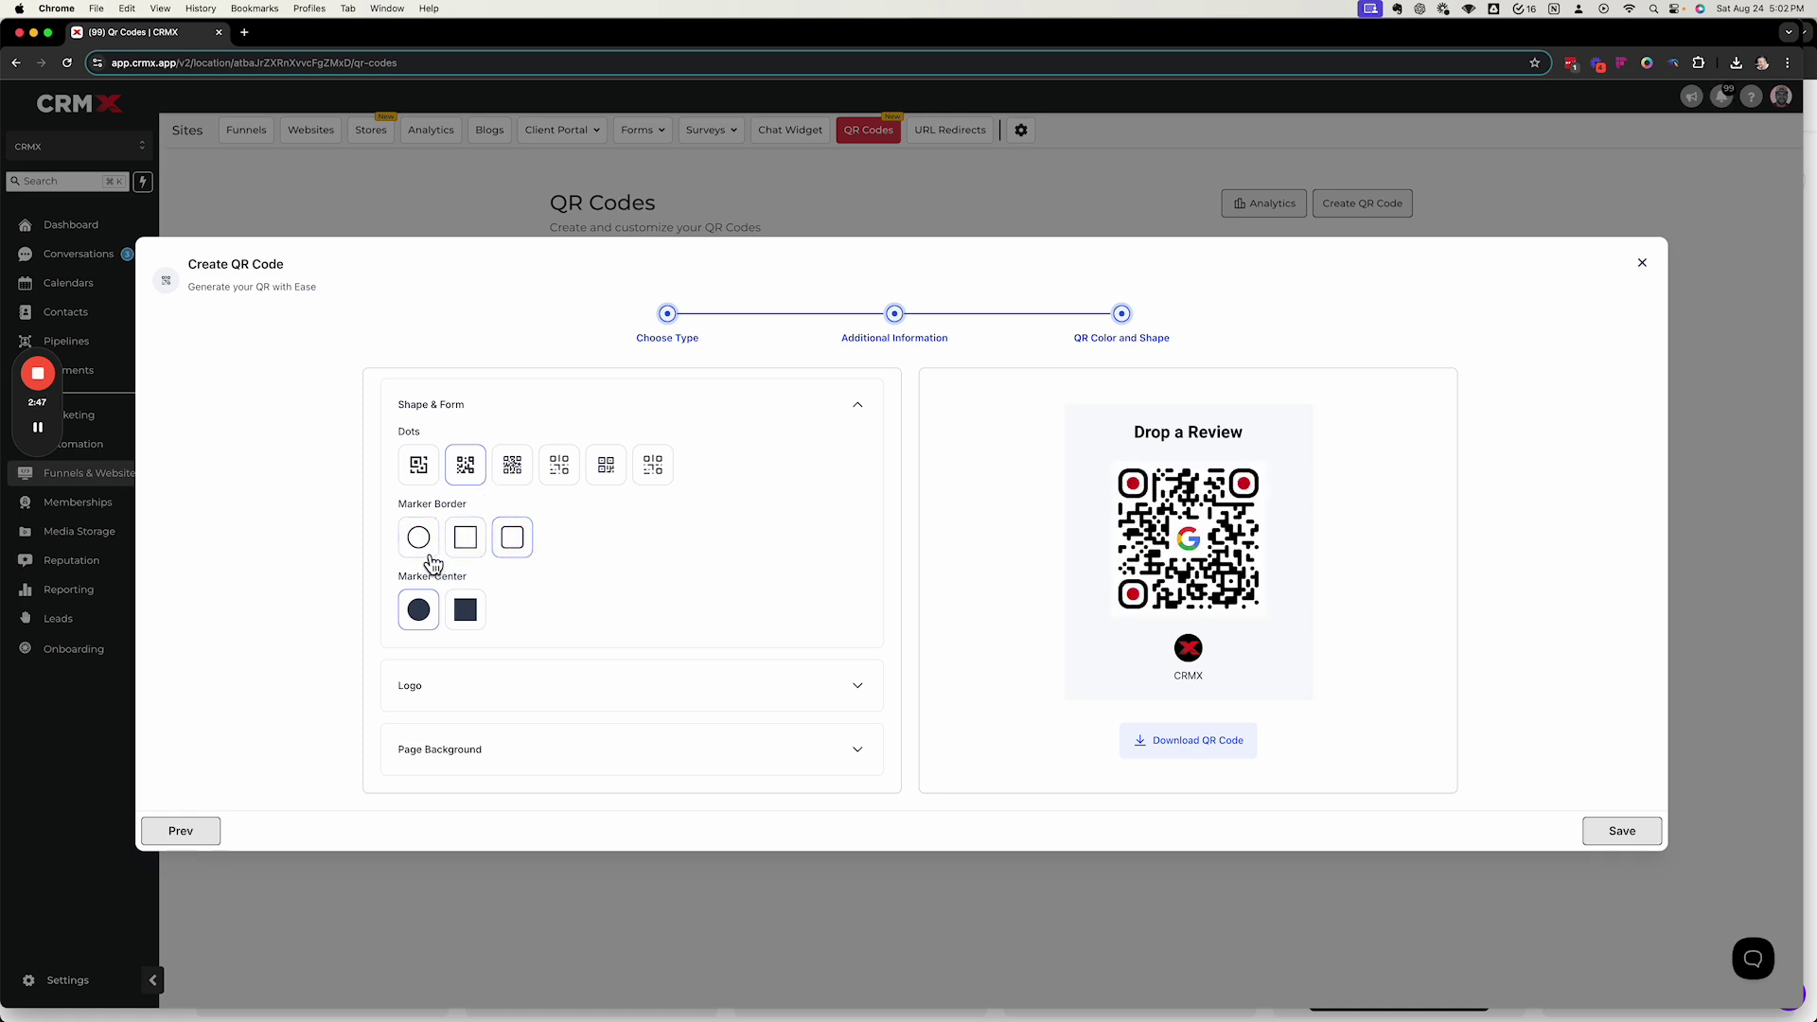
Step: Keep circular marker centers after trying square ones, and expand the Logo options
left_click(466, 610)
left_click(418, 613)
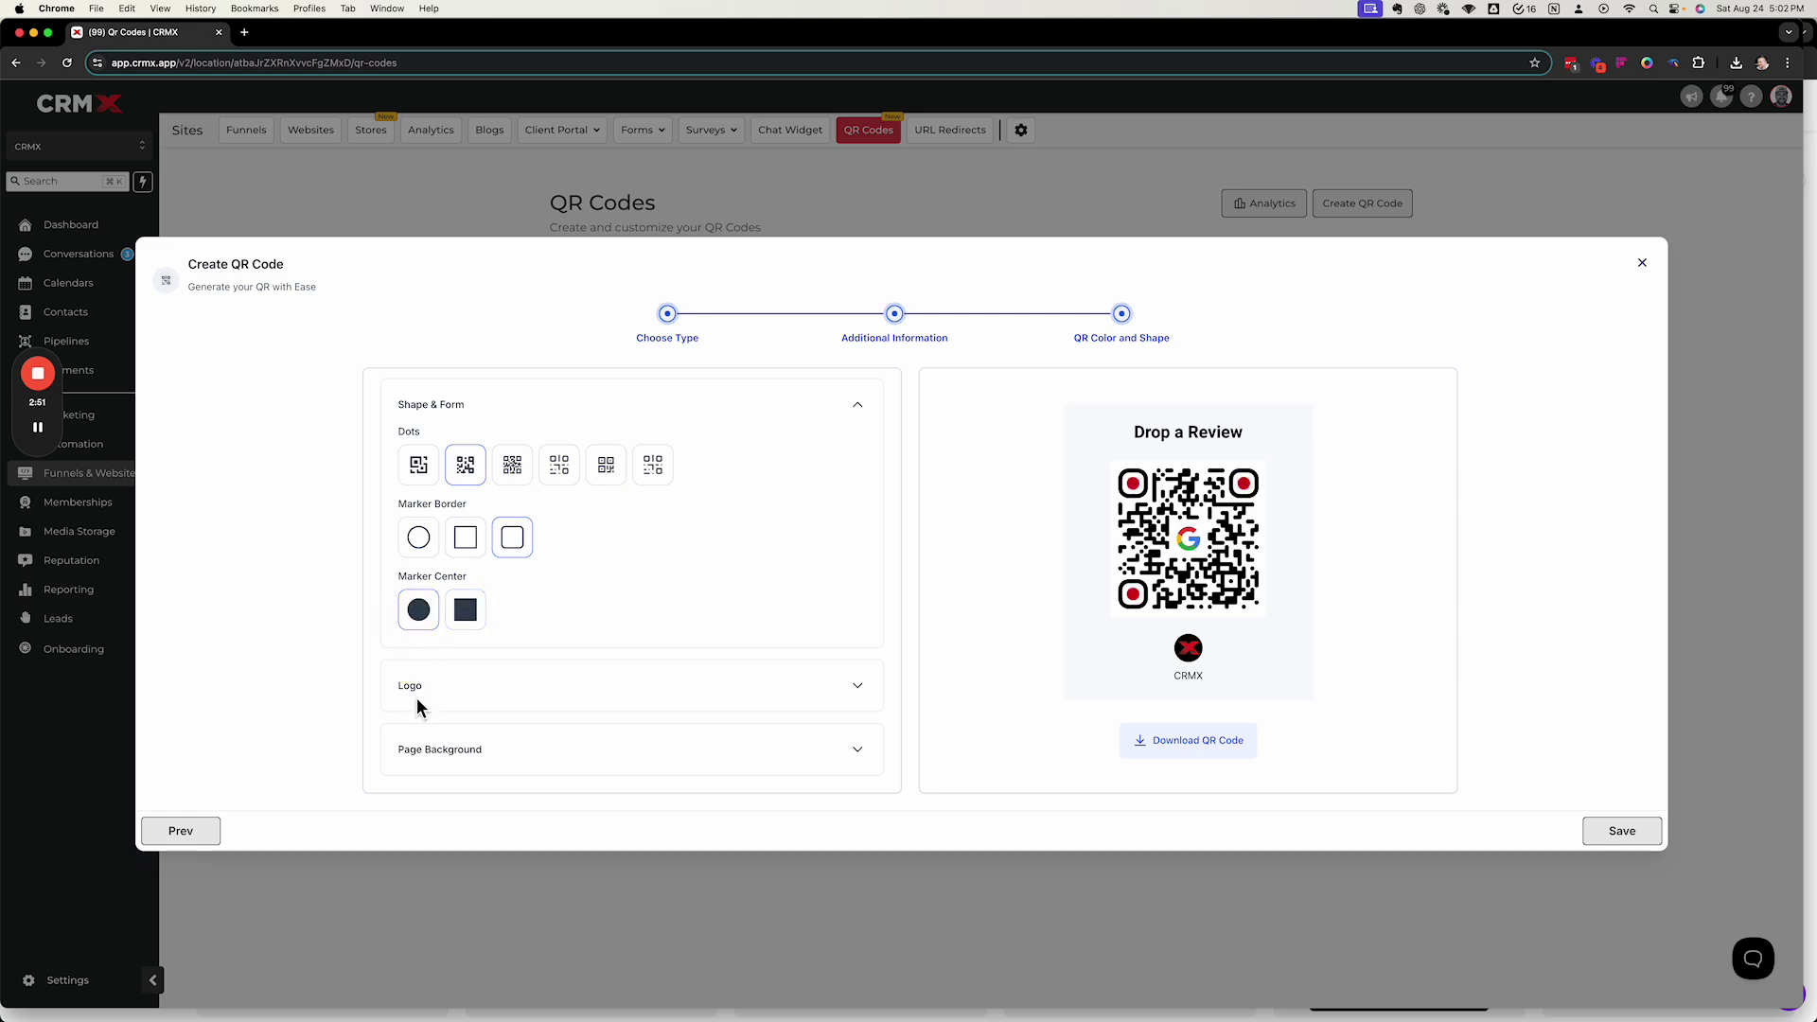
left_click(465, 686)
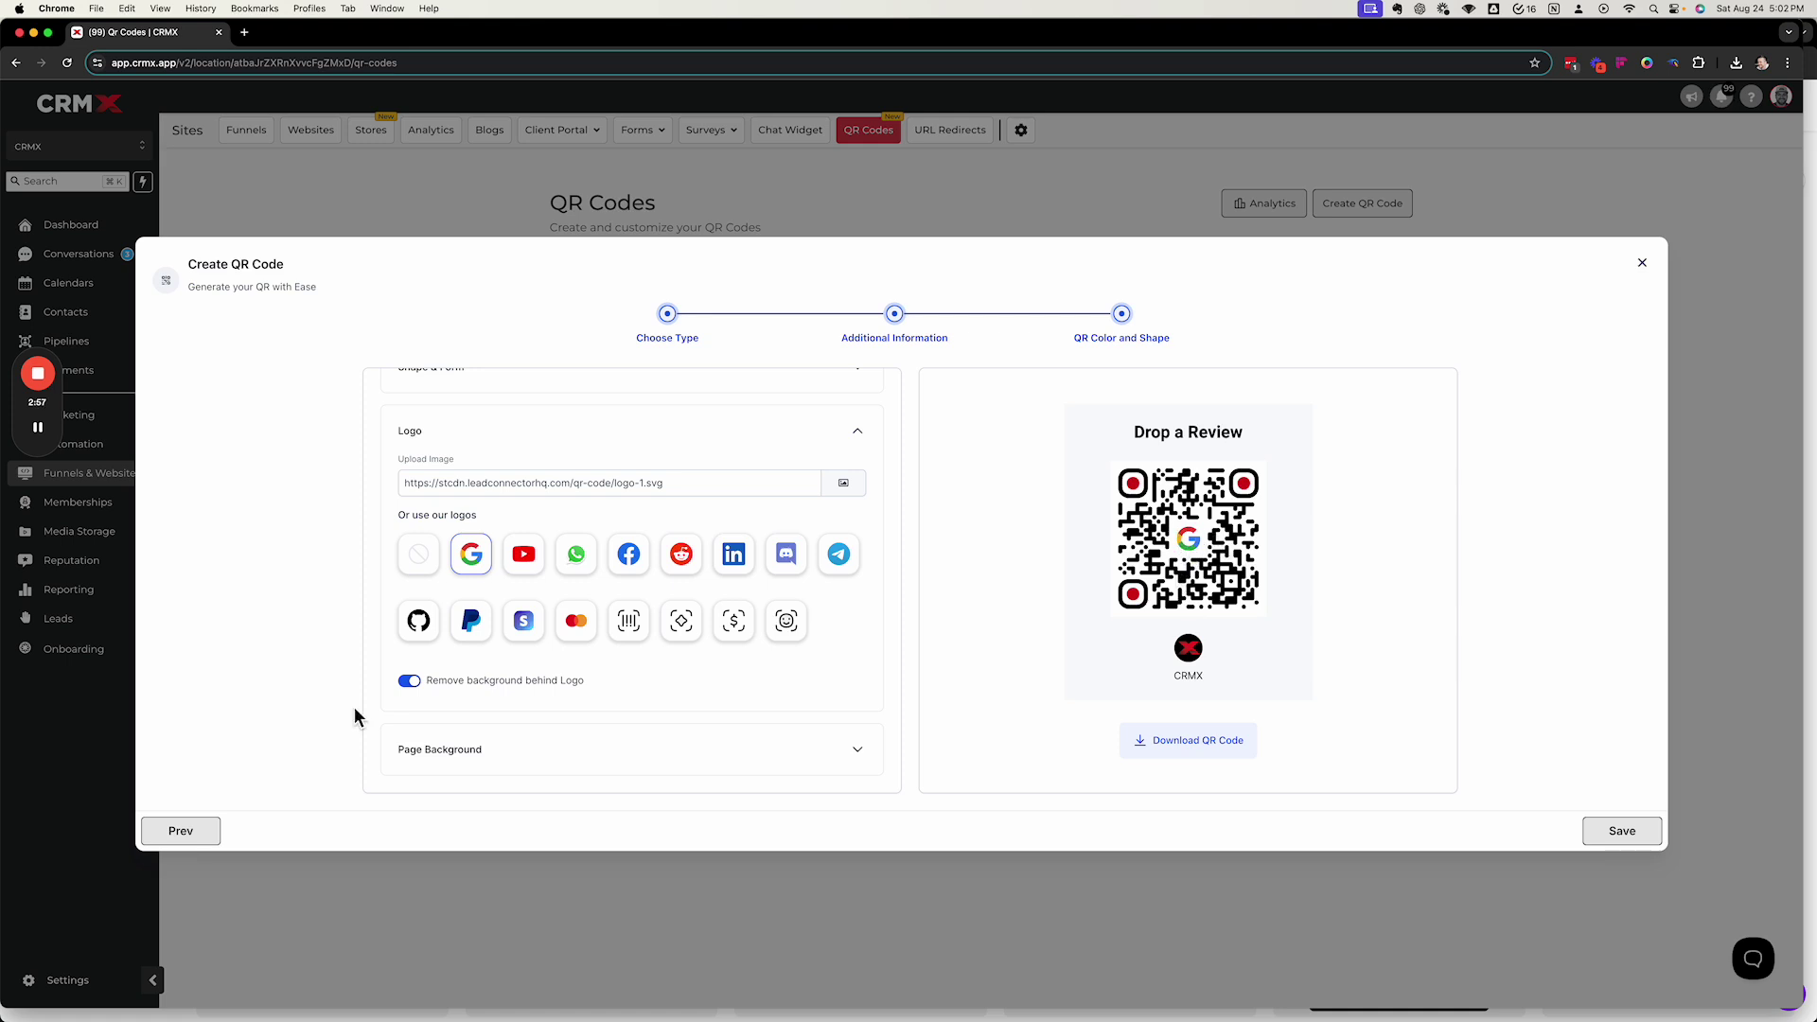
Step: Briefly try no logo, restore the Google logo, and expand Page Background
left_click(420, 554)
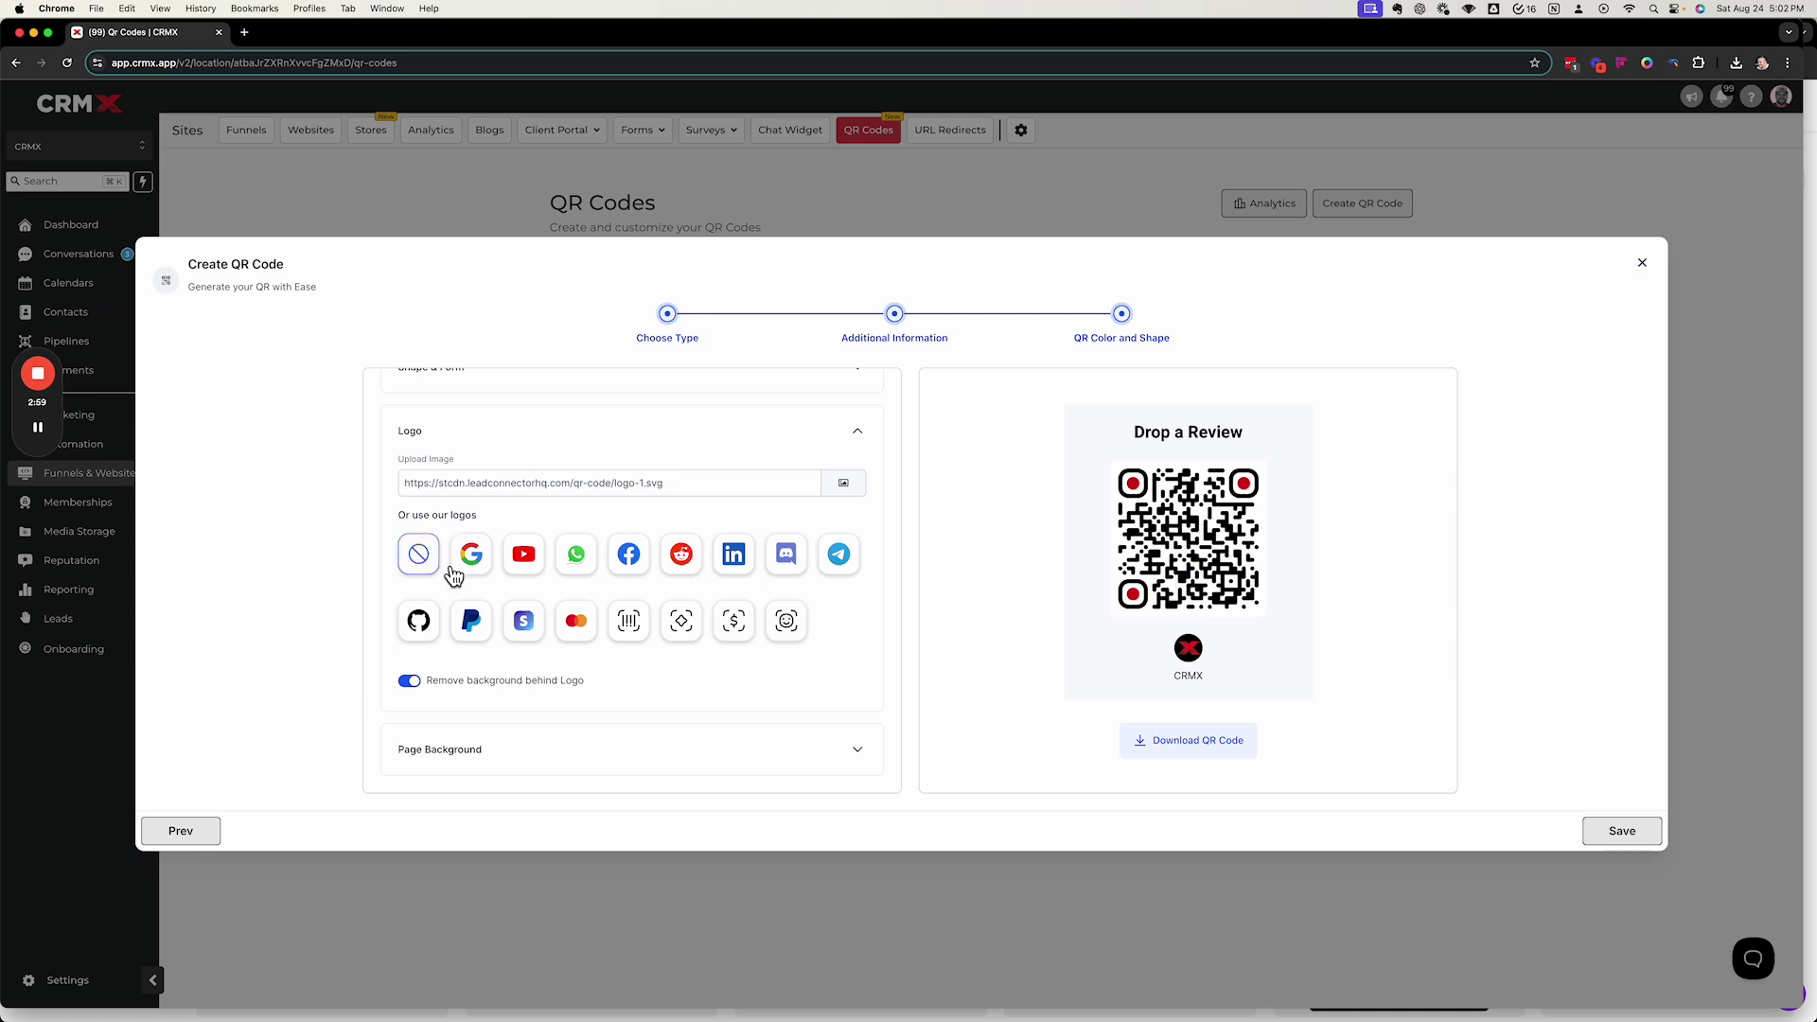
left_click(470, 553)
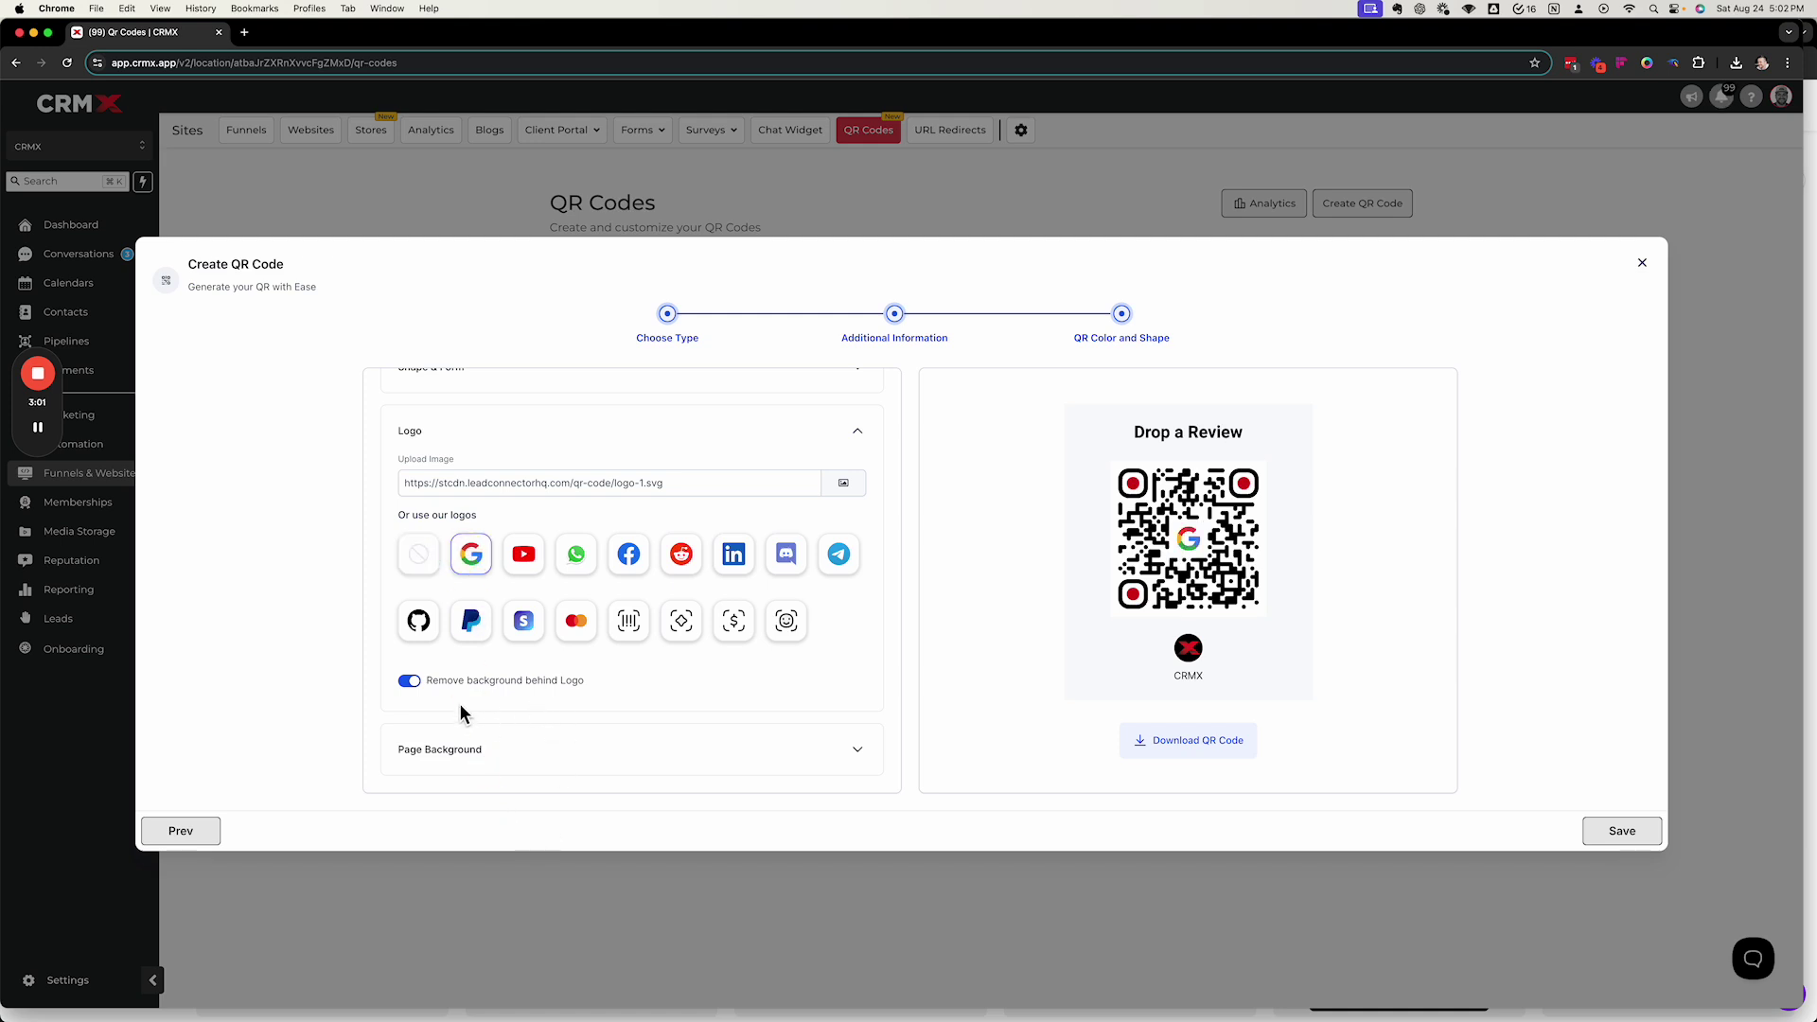
left_click(455, 754)
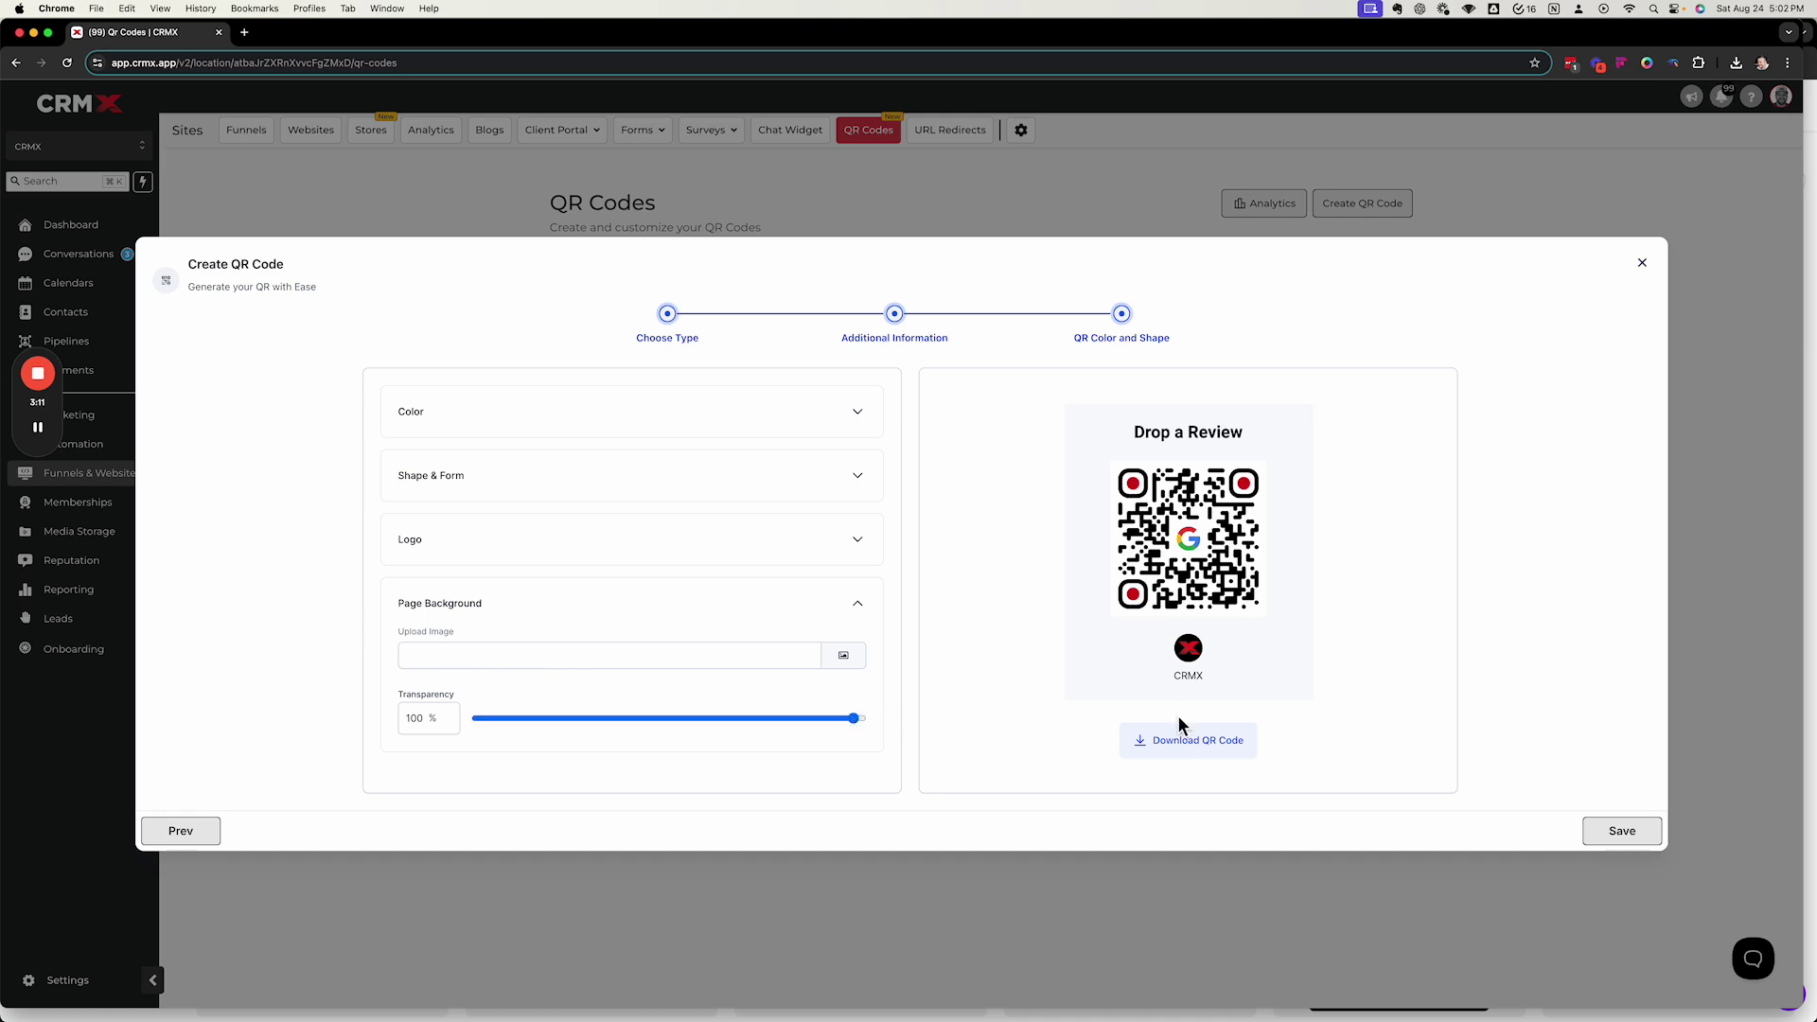
Step: Close the Create QR Code editor and open QR scan Analytics in a new tab
left_click(1645, 267)
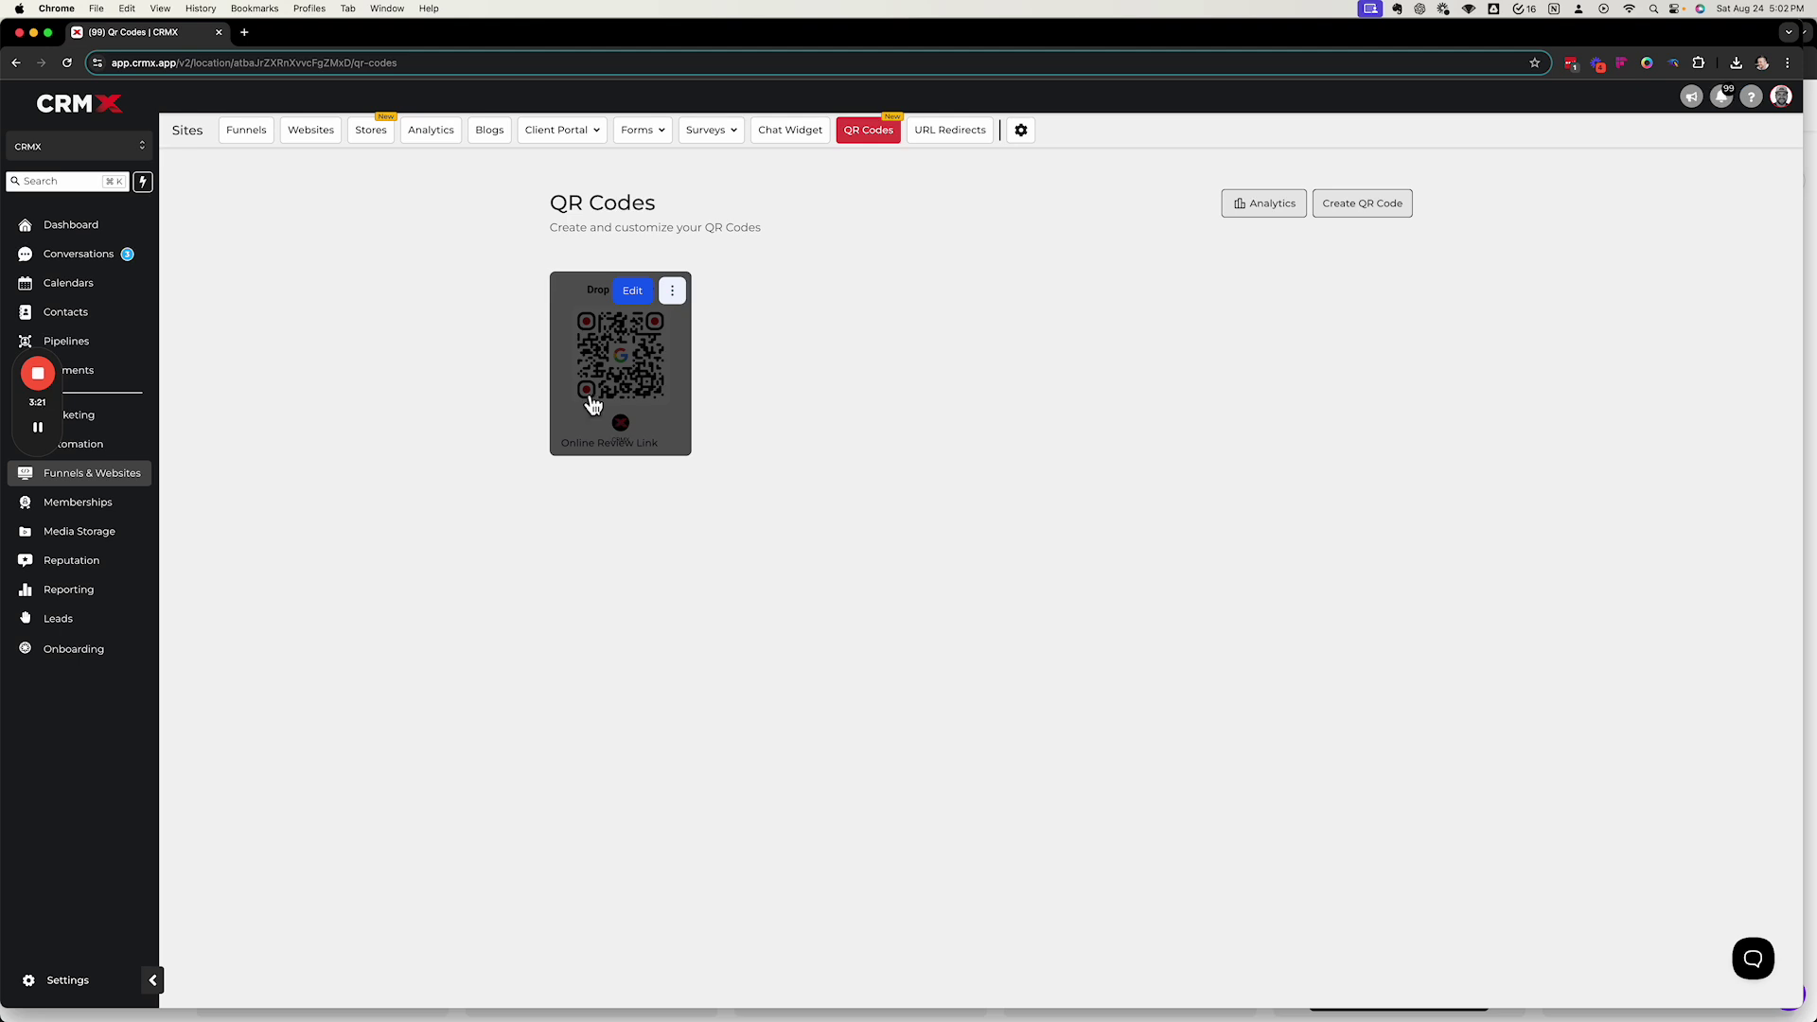
left_click(1265, 202)
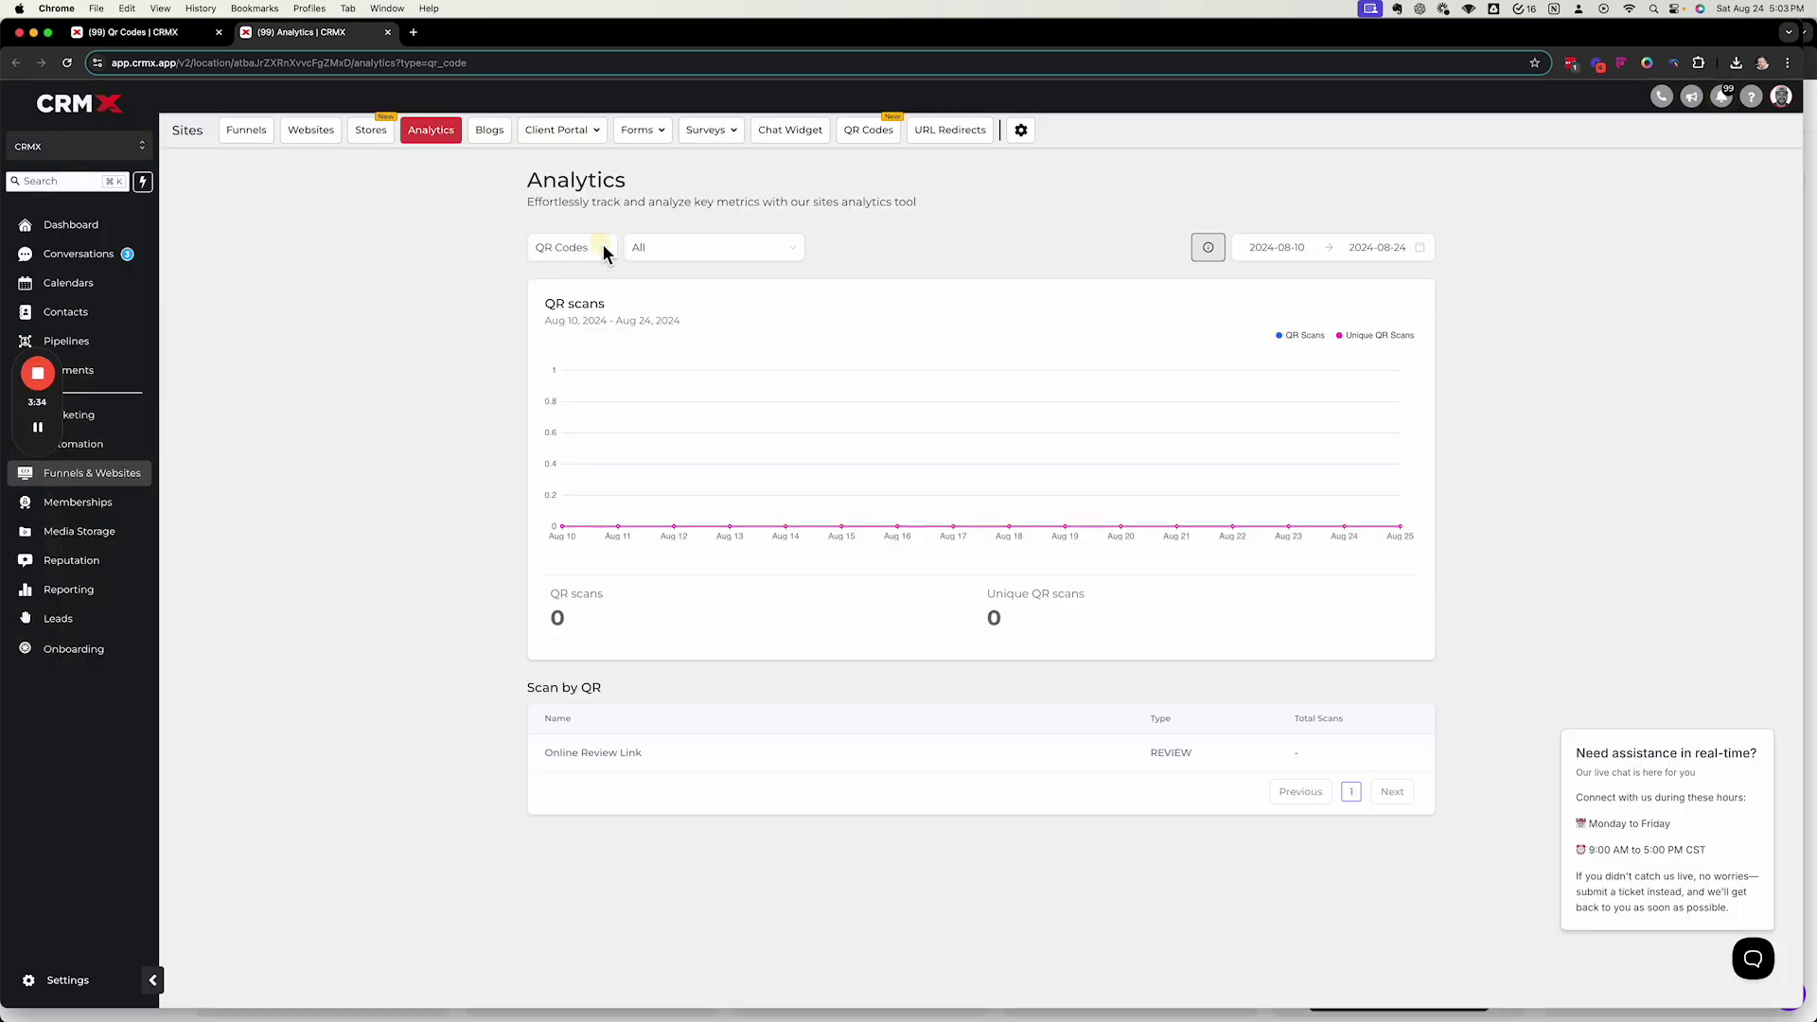
Step: Keep QR Codes as the analytics type and filter to the Online Review Link code
left_click(575, 247)
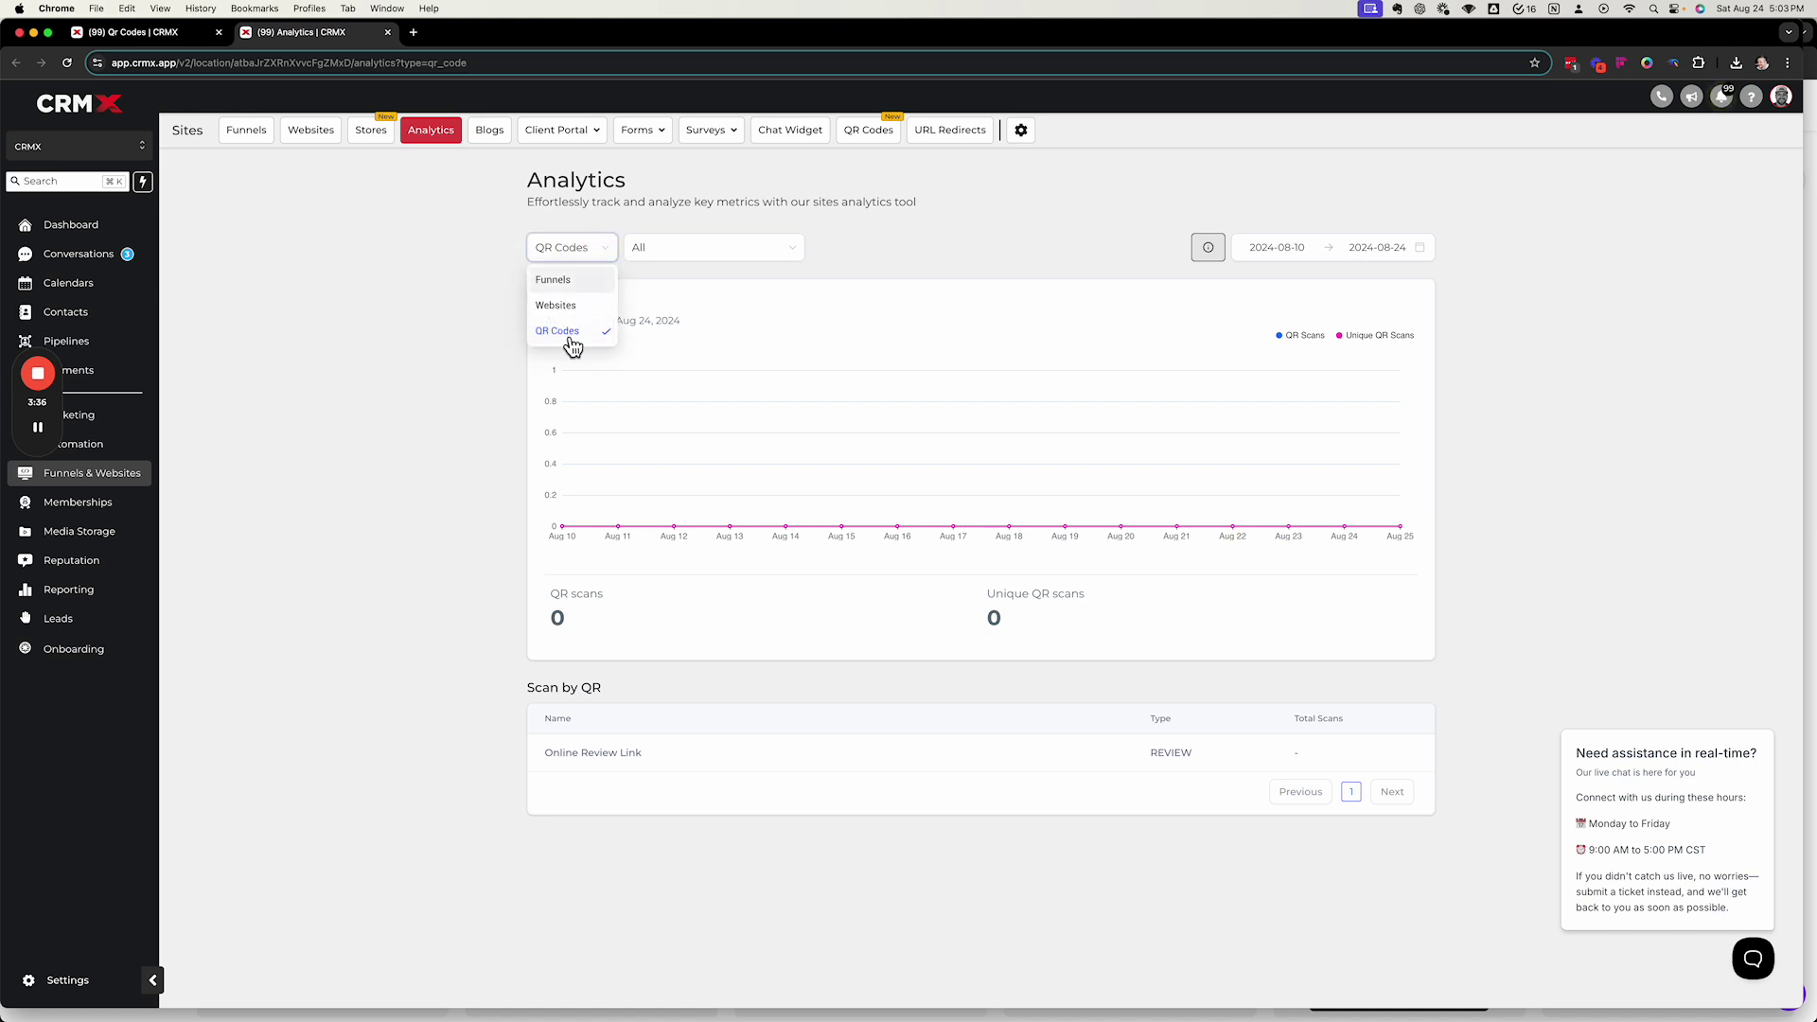
left_click(575, 248)
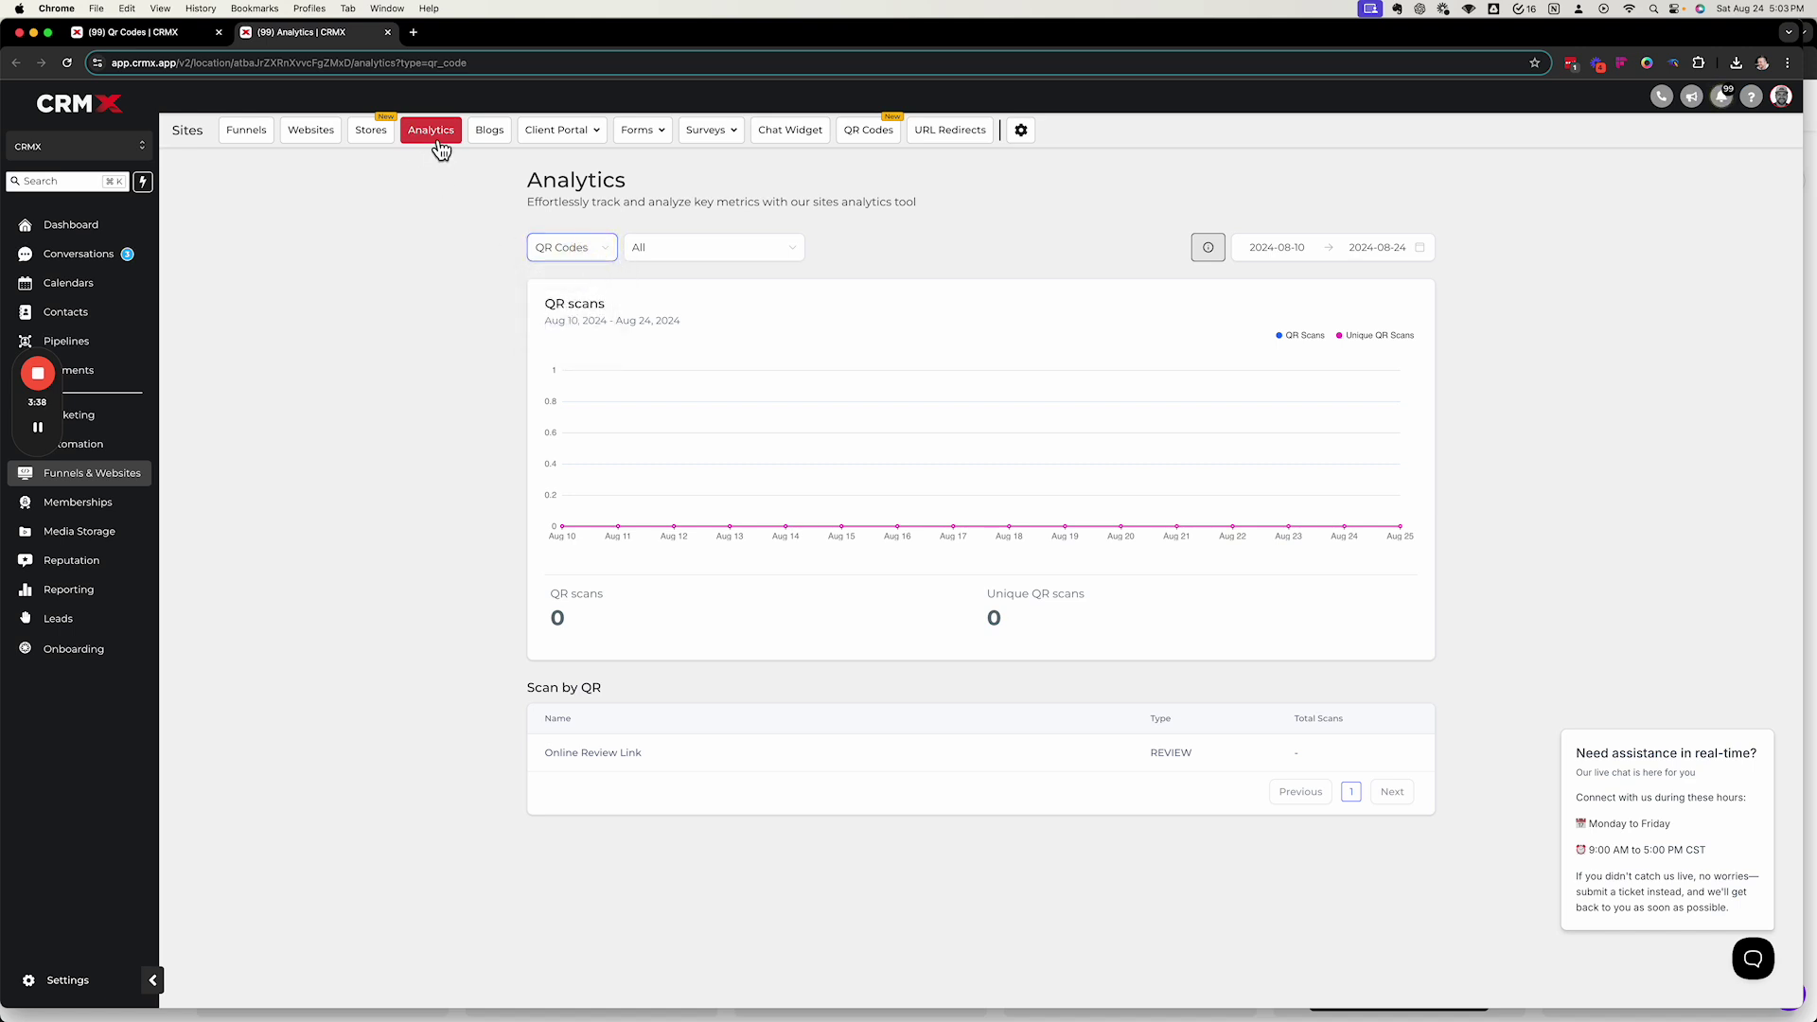
left_click(576, 247)
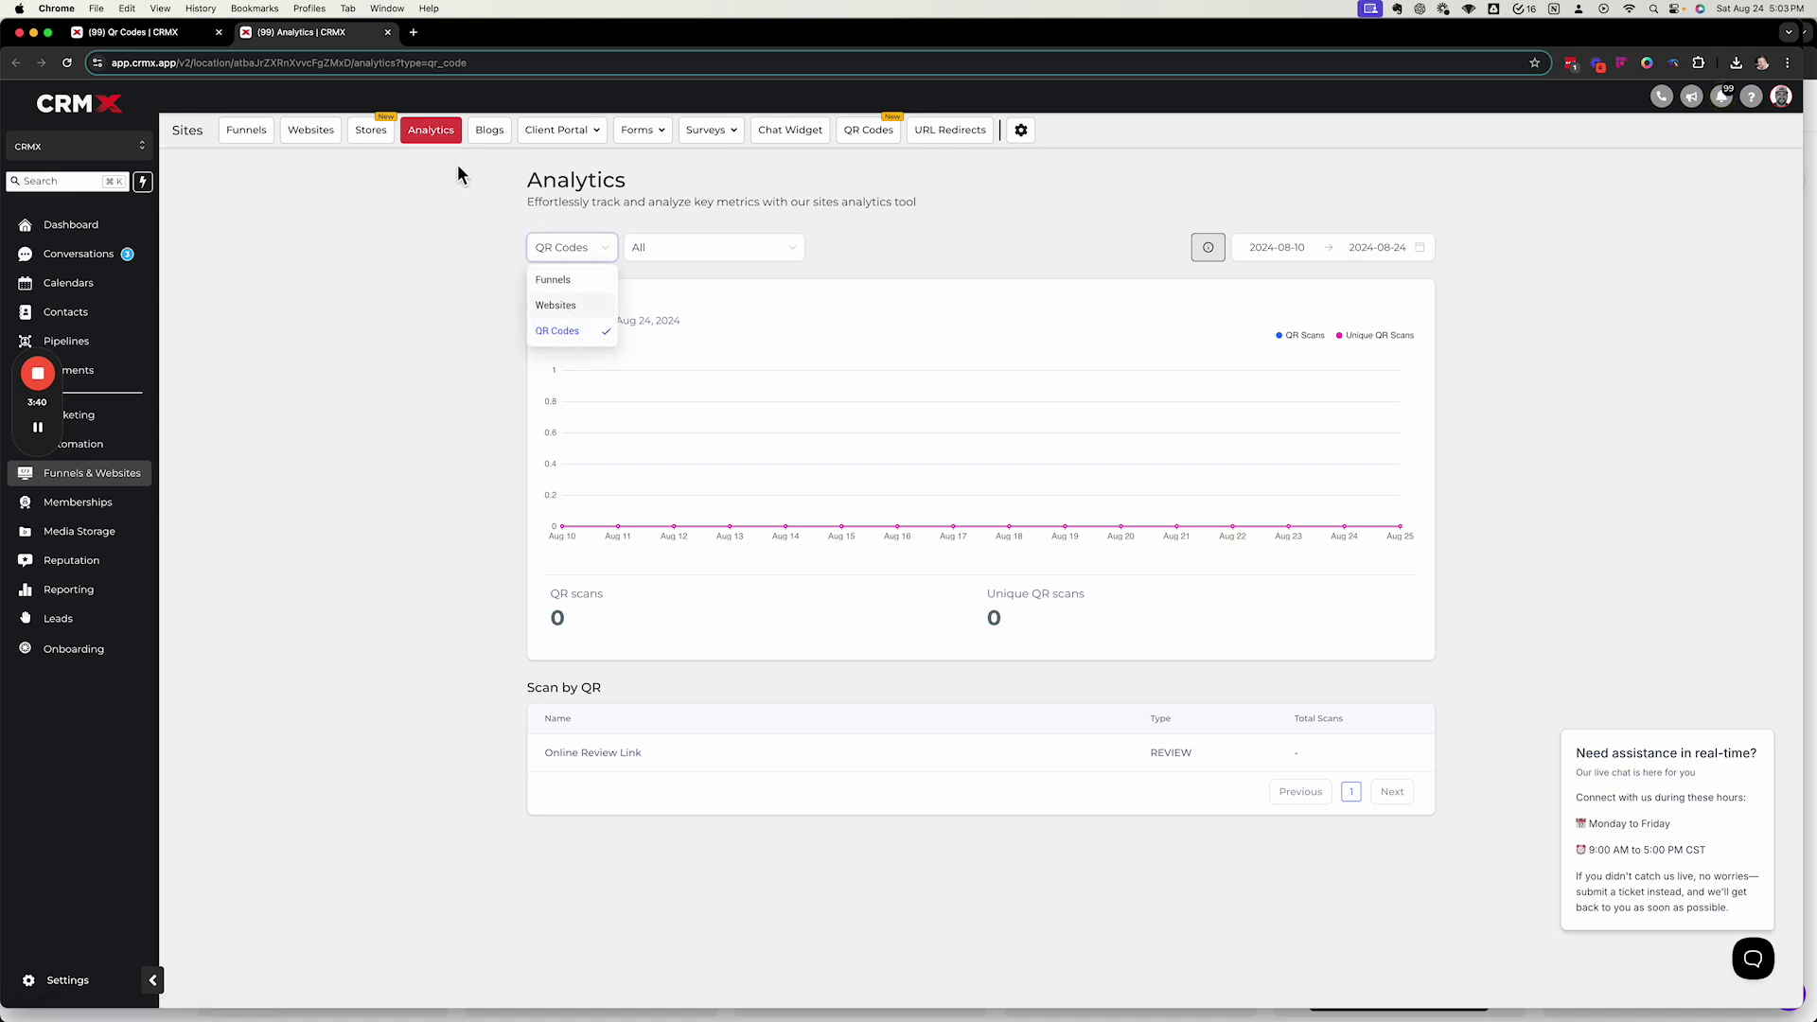
left_click(553, 280)
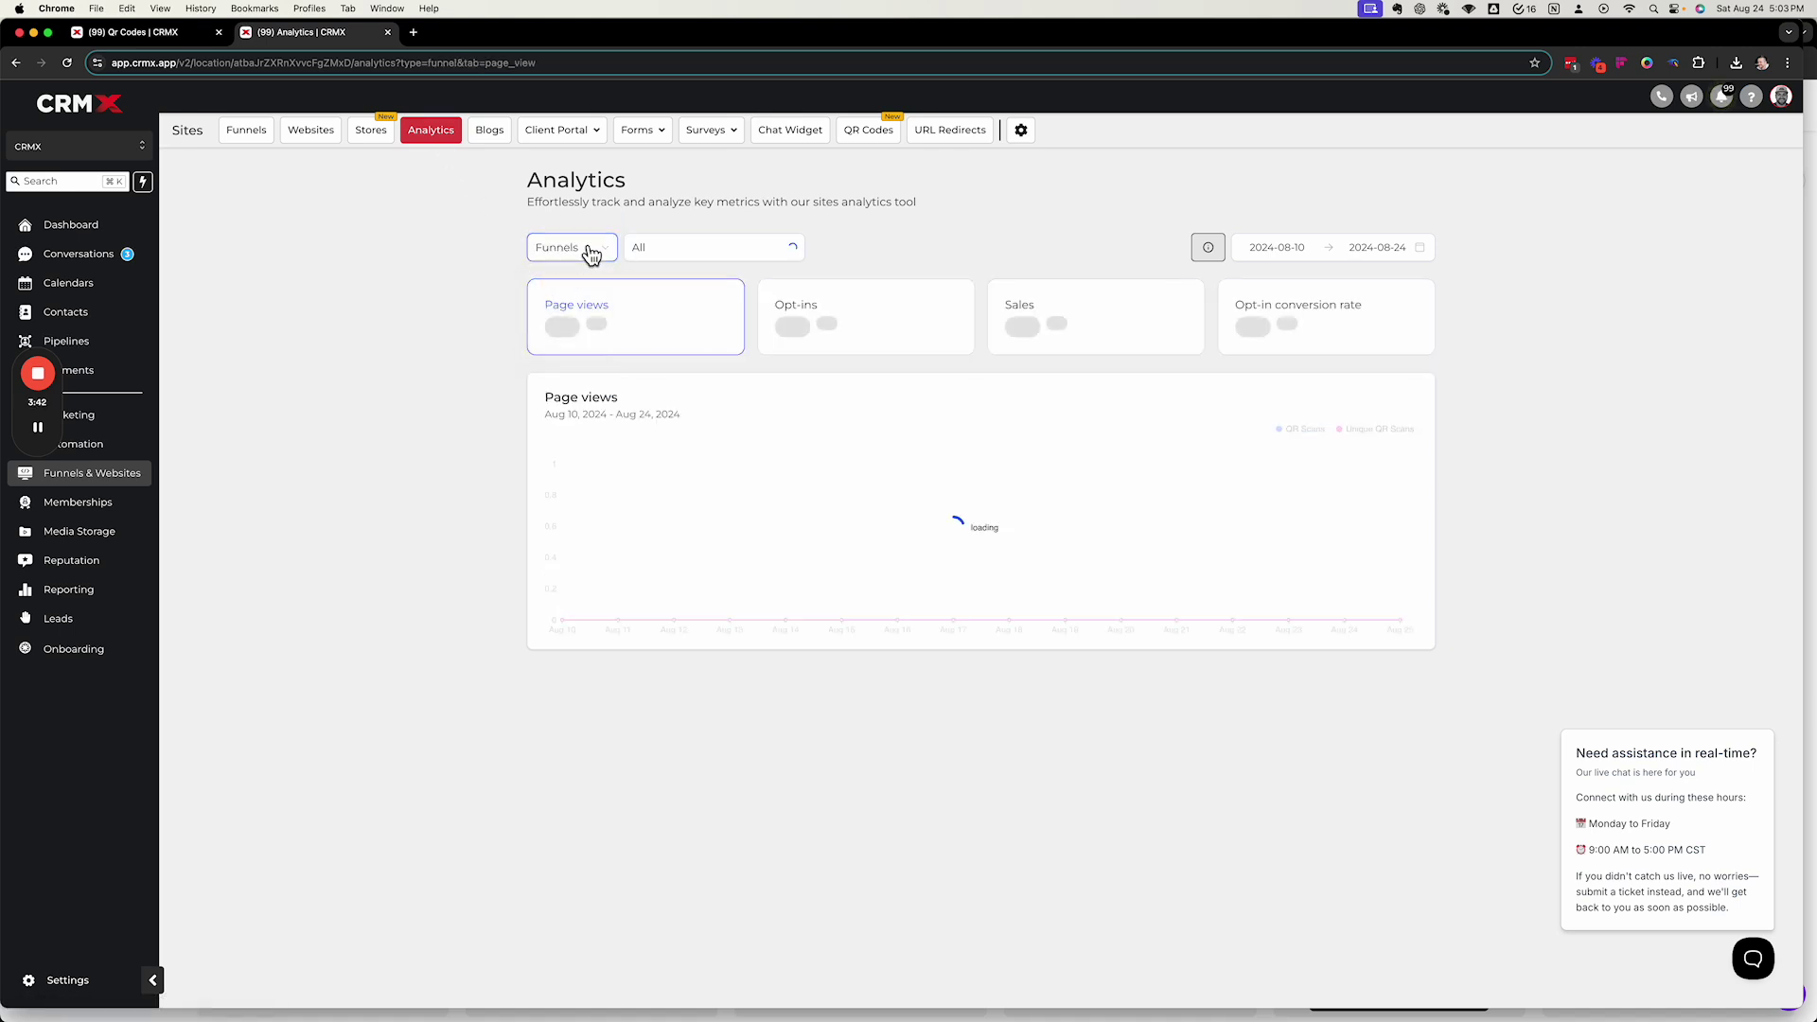
left_click(572, 247)
left_click(556, 331)
left_click(685, 248)
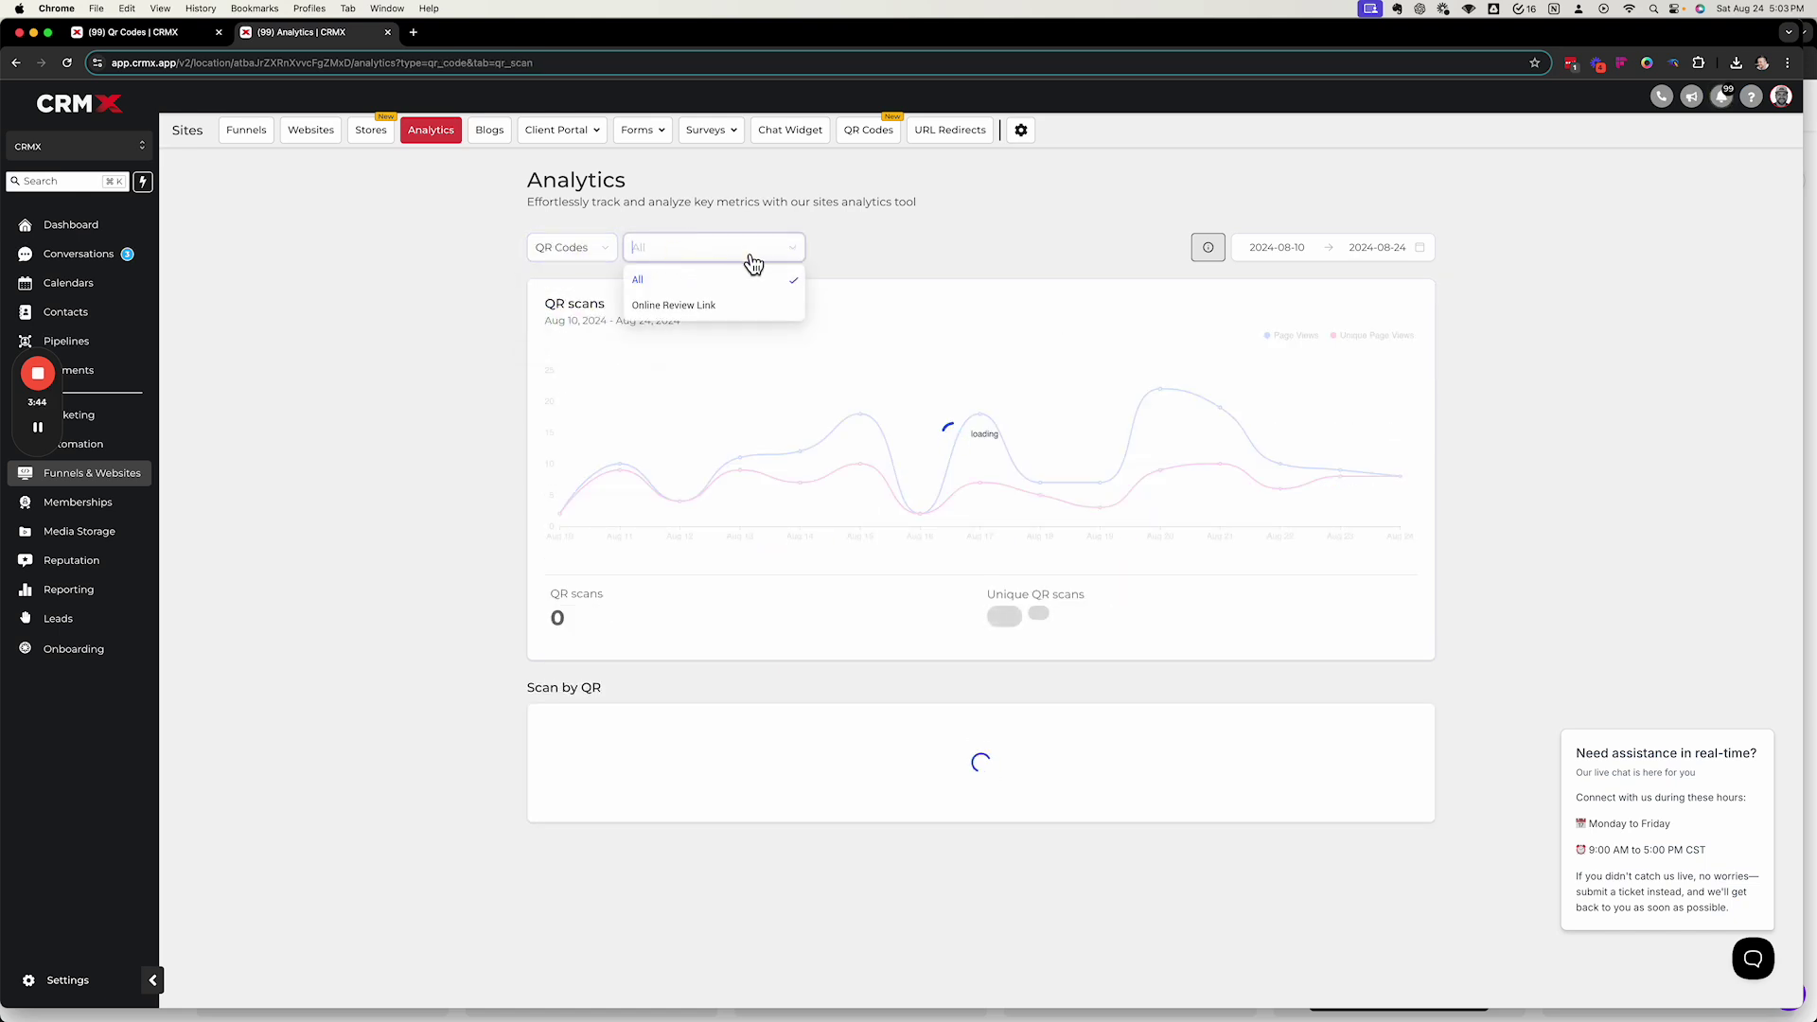
left_click(675, 324)
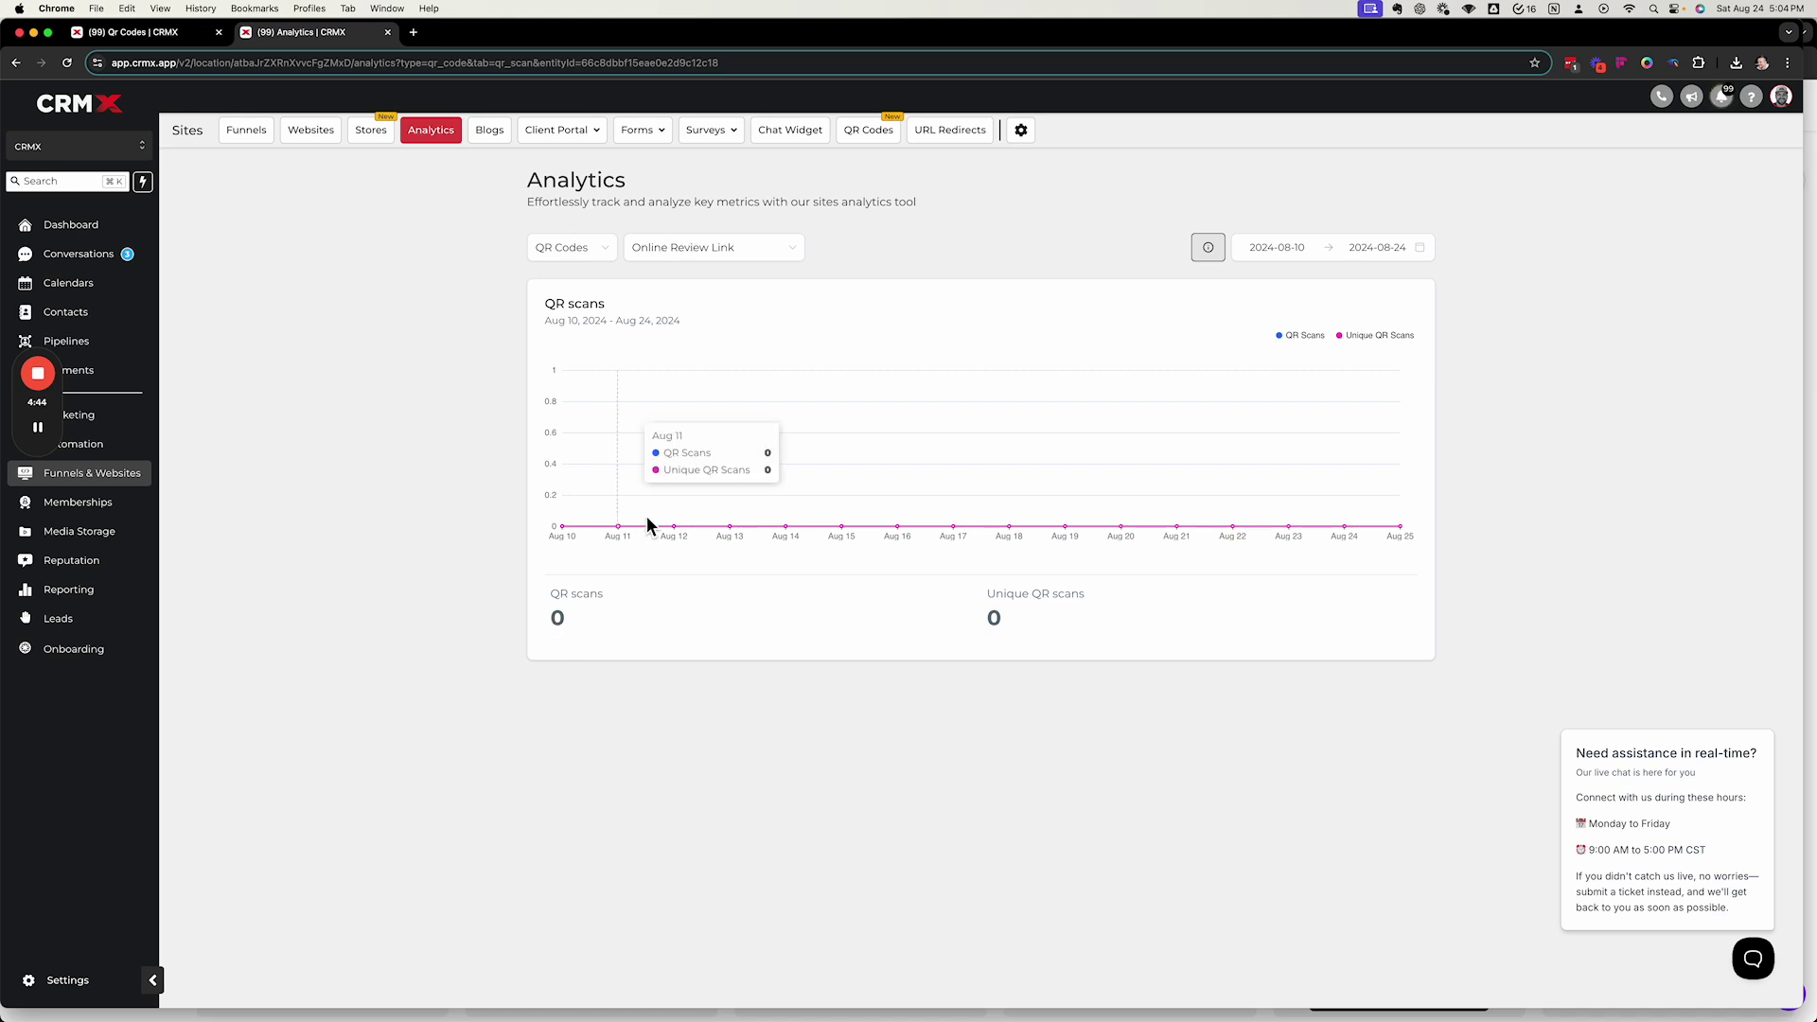
left_click(571, 247)
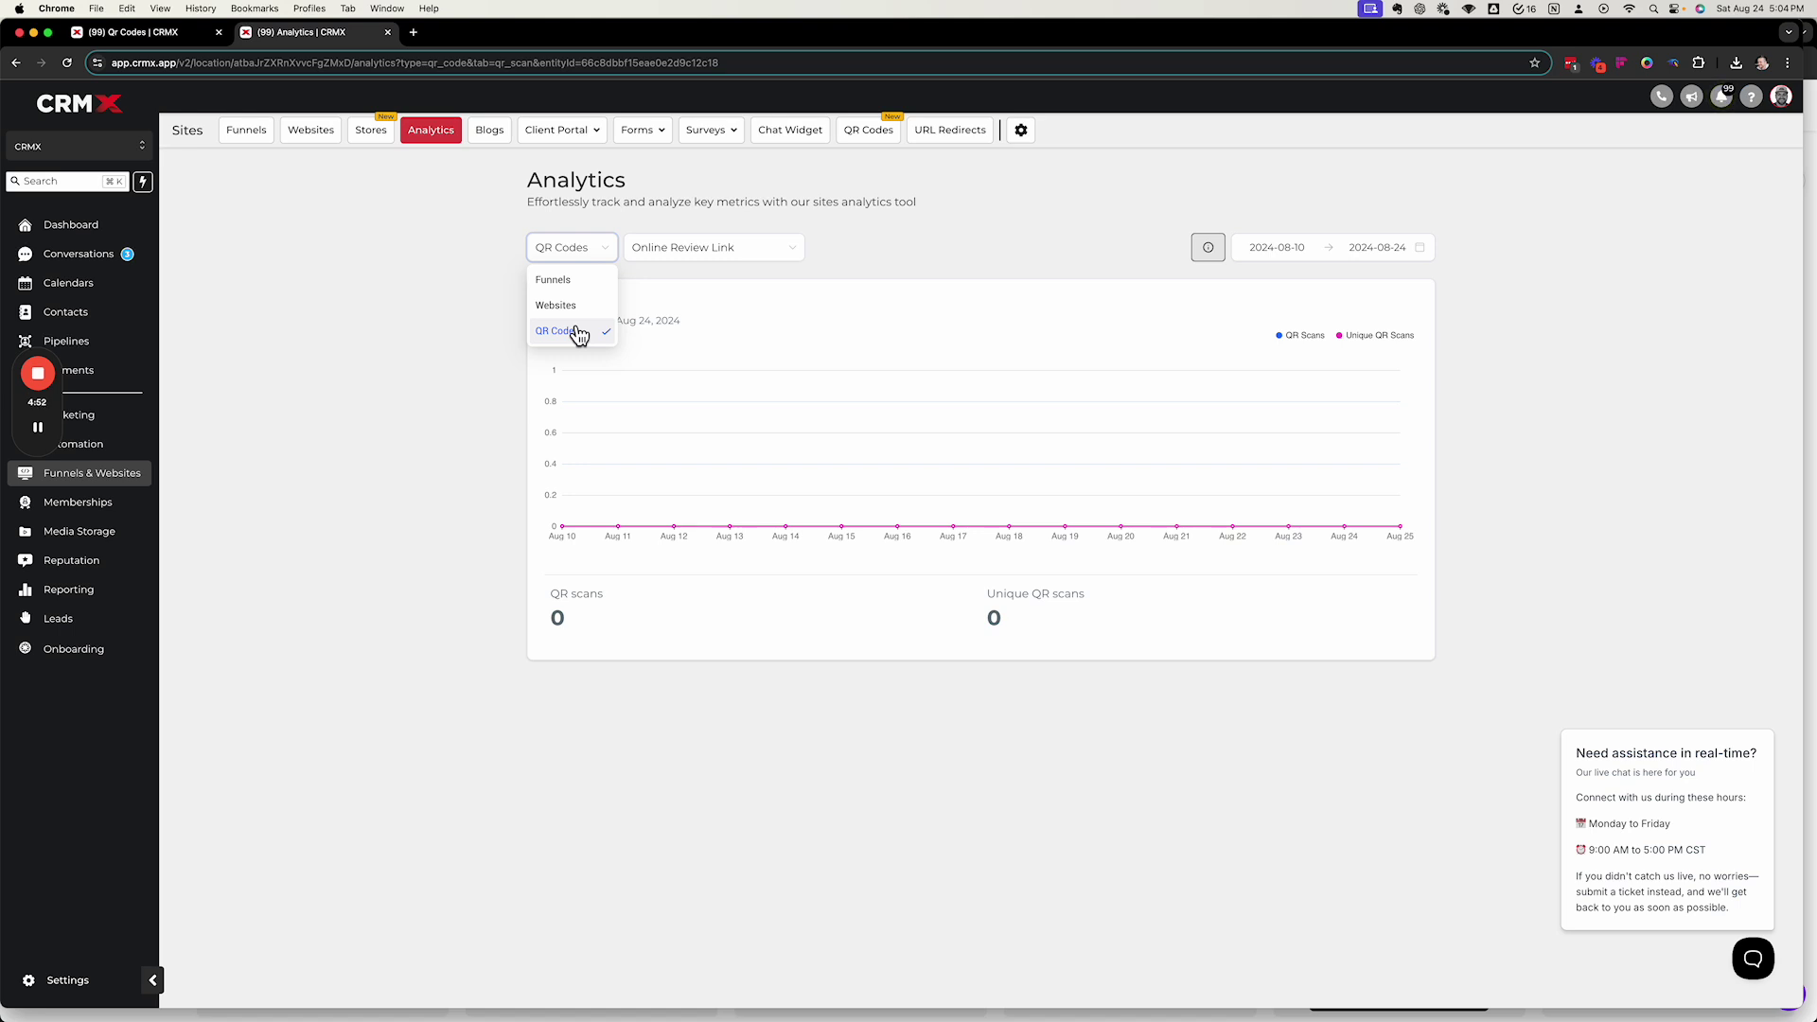
left_click(763, 305)
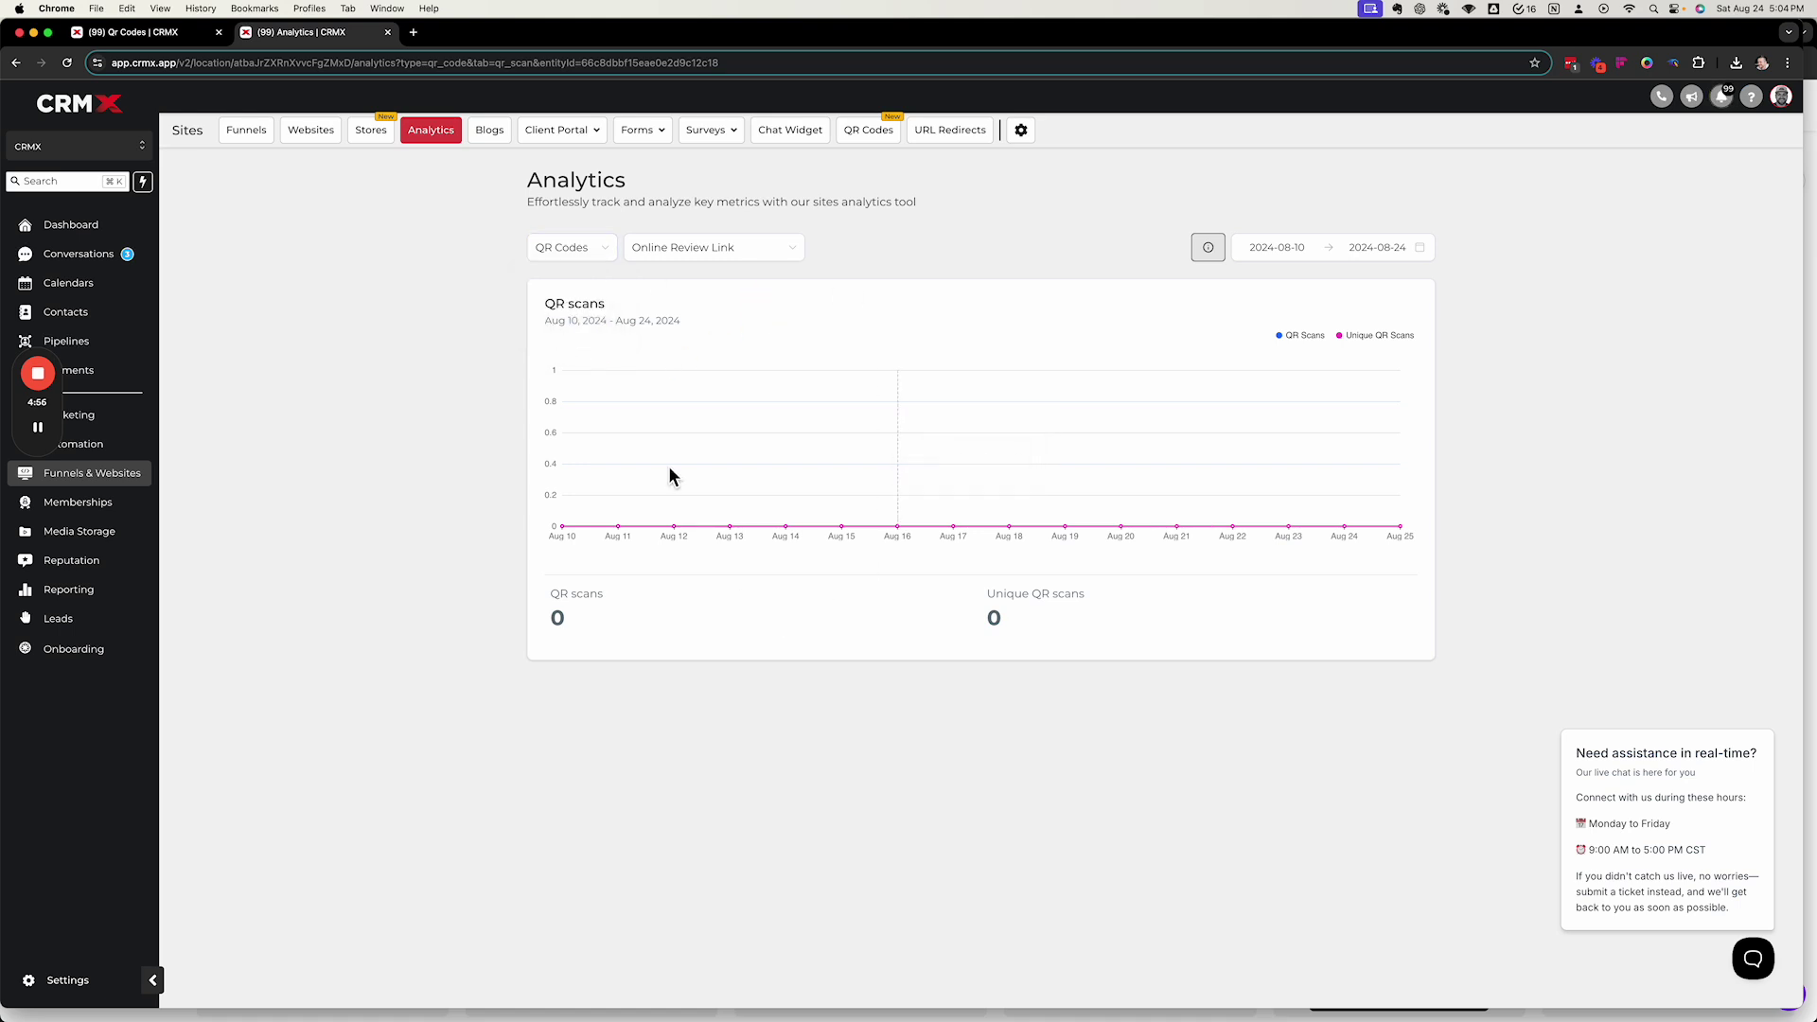